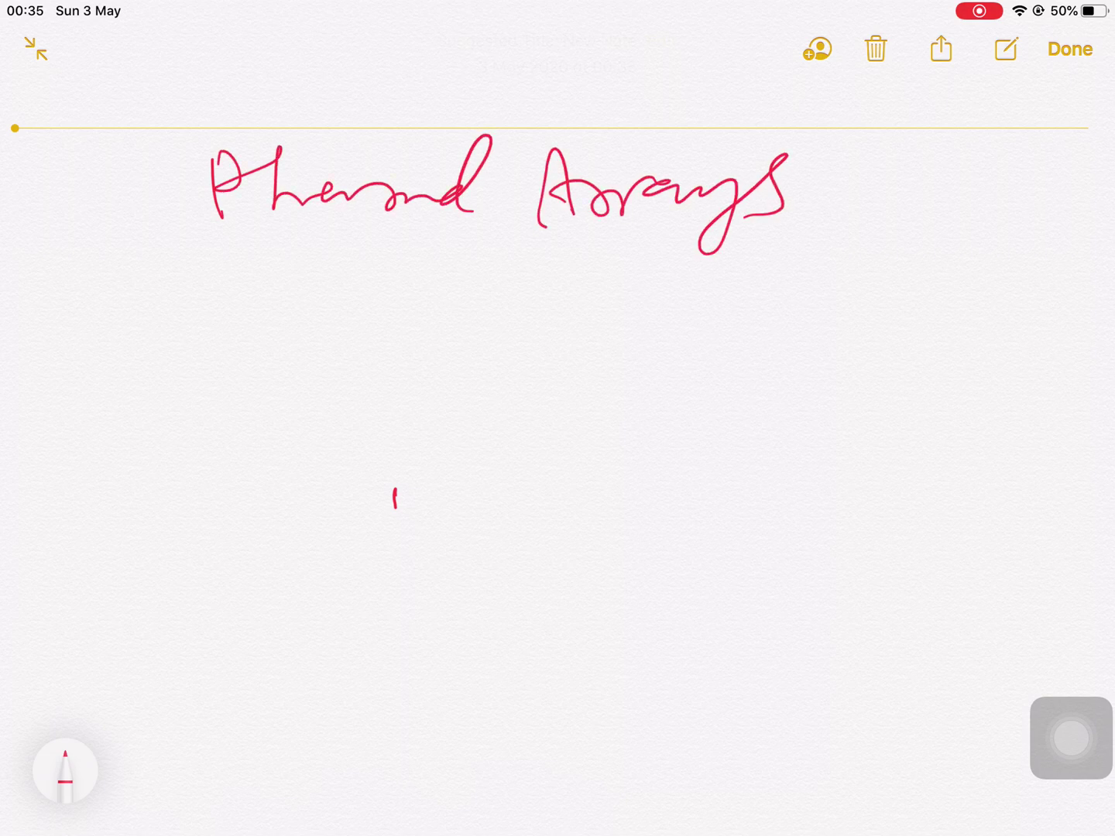
# Underline the red handwritten heading 'Phased Arrays'
pyautogui.moveTo(177, 280); pyautogui.dragTo(835, 271)
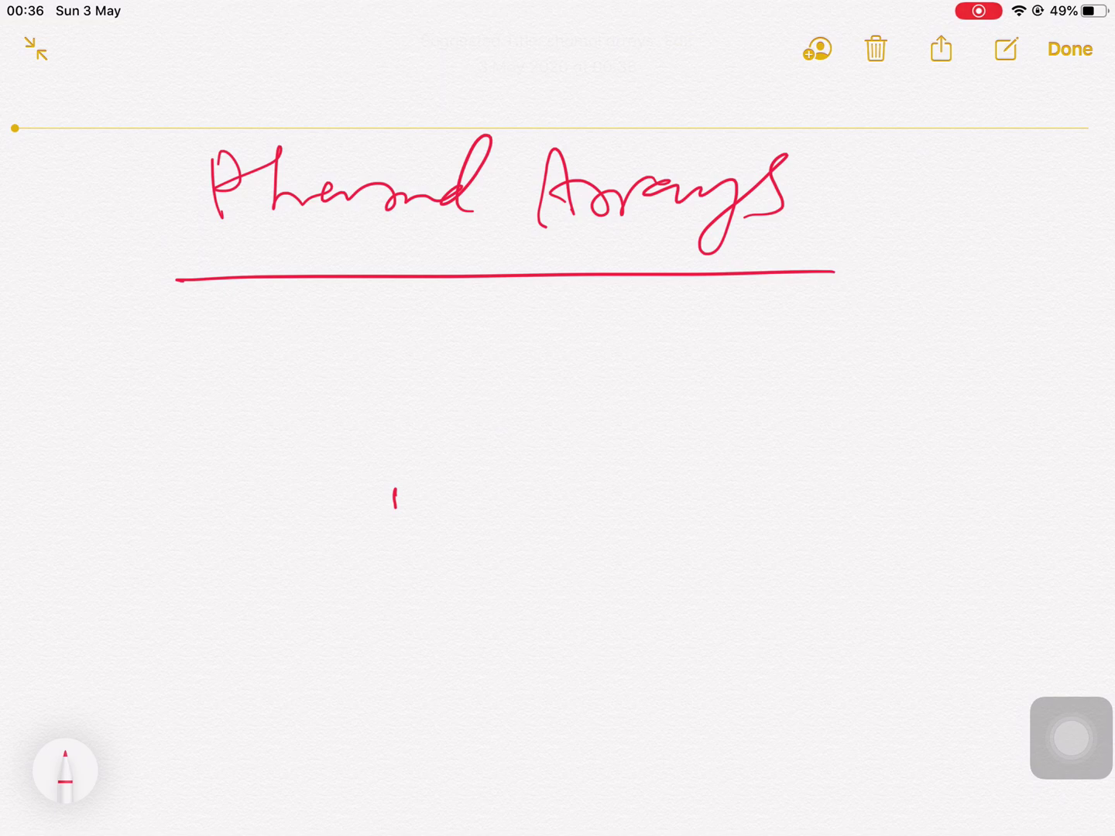
# Handwrite 'Phased beam can be steered,' below the title
pyautogui.moveTo(158, 393)
pyautogui.mouseDown()
pyautogui.moveTo(214, 324)
pyautogui.moveTo(310, 358)
pyautogui.moveTo(413, 348)
pyautogui.moveTo(445, 373)
pyautogui.mouseUp()
pyautogui.moveTo(507, 307)
pyautogui.mouseDown()
pyautogui.moveTo(479, 392)
pyautogui.moveTo(729, 349)
pyautogui.mouseUp()
pyautogui.moveTo(801, 324)
pyautogui.mouseDown()
pyautogui.moveTo(806, 349)
pyautogui.moveTo(936, 365)
pyautogui.mouseUp()
pyautogui.moveTo(985, 301)
pyautogui.mouseDown()
pyautogui.moveTo(1002, 370)
pyautogui.moveTo(1051, 357)
pyautogui.mouseUp()
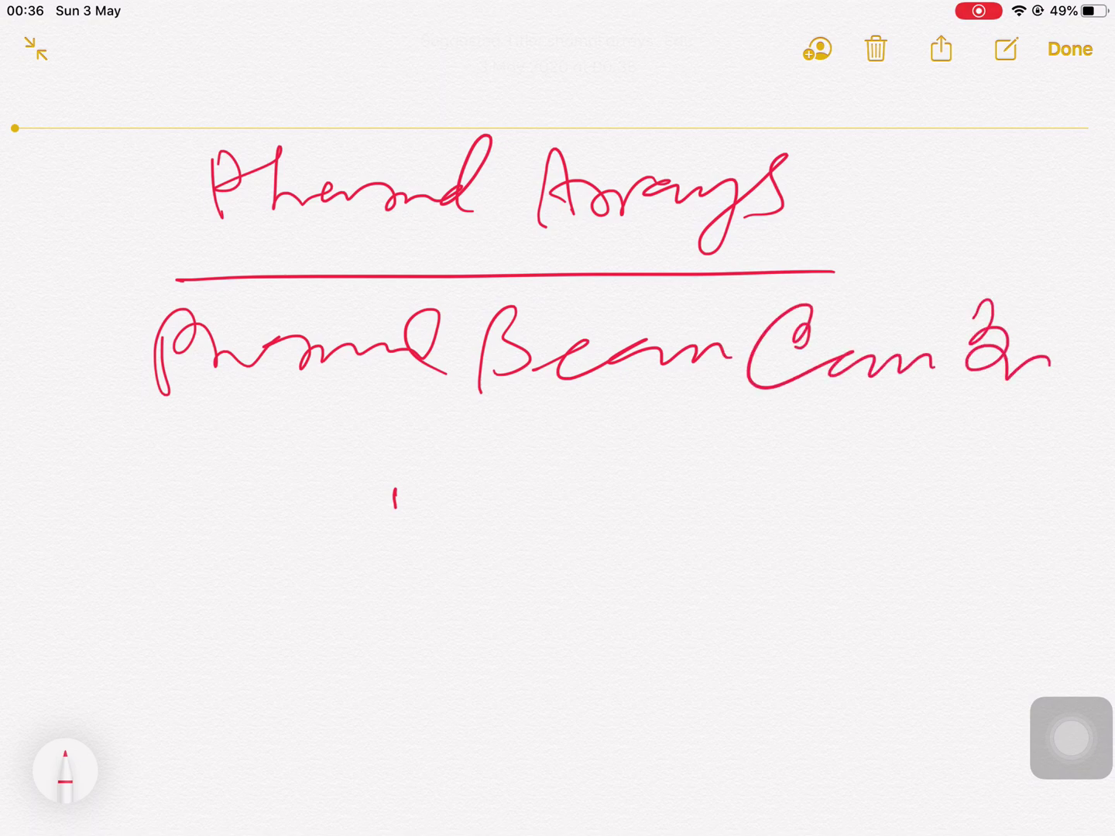
pyautogui.moveTo(209, 408)
pyautogui.mouseDown()
pyautogui.moveTo(178, 519)
pyautogui.moveTo(244, 429)
pyautogui.mouseUp()
pyautogui.moveTo(224, 462)
pyautogui.mouseDown()
pyautogui.moveTo(434, 462)
pyautogui.moveTo(477, 410)
pyautogui.mouseUp()
pyautogui.moveTo(434, 450); pyautogui.dragTo(497, 422)
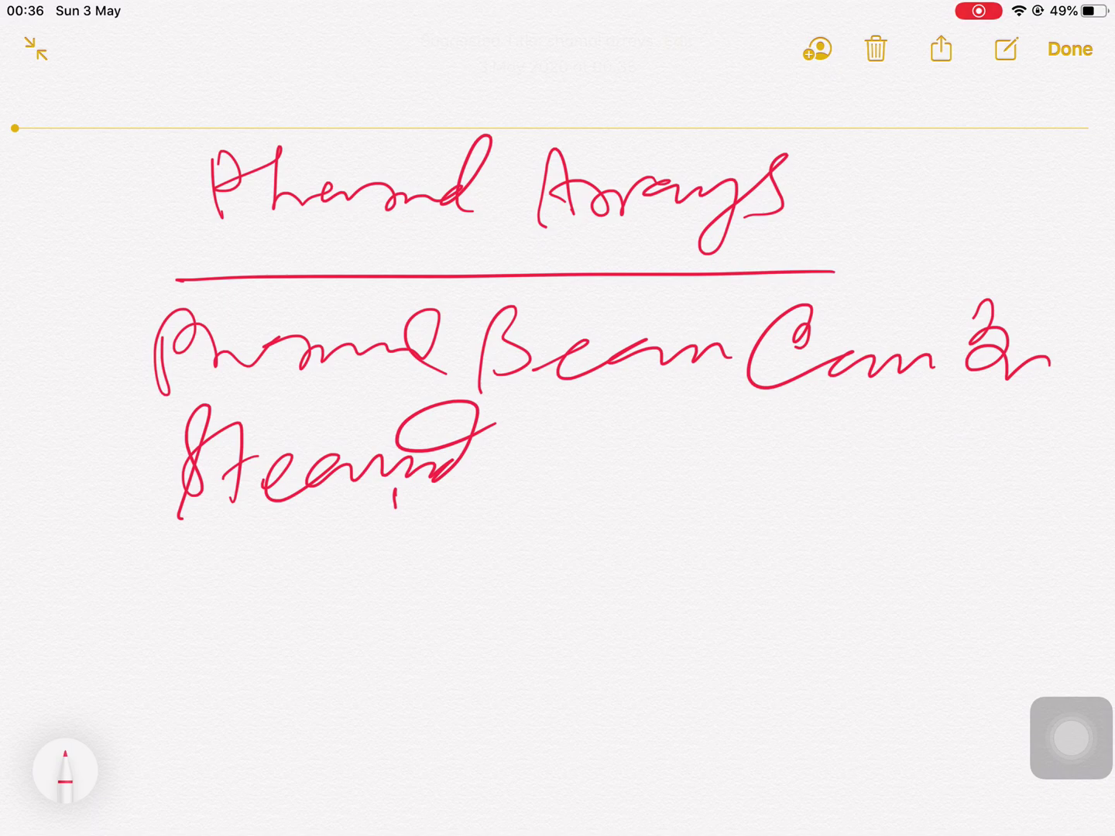
pyautogui.moveTo(490, 484); pyautogui.dragTo(477, 504)
# Continue the sentence with 'scanned, swept &'
pyautogui.moveTo(237, 558)
pyautogui.mouseDown()
pyautogui.moveTo(205, 626)
pyautogui.moveTo(305, 610)
pyautogui.moveTo(446, 611)
pyautogui.moveTo(527, 536)
pyautogui.mouseUp()
pyautogui.moveTo(508, 601); pyautogui.dragTo(540, 594)
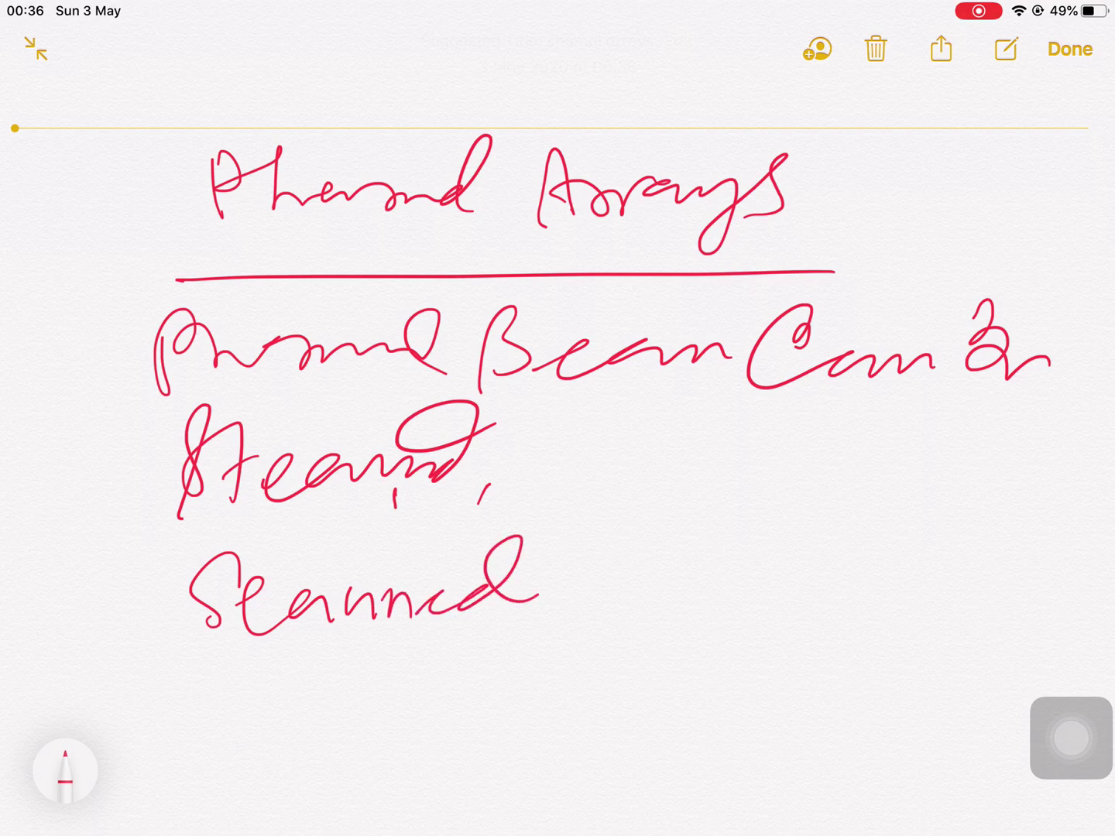
pyautogui.moveTo(613, 578); pyautogui.dragTo(608, 603)
pyautogui.moveTo(667, 520)
pyautogui.mouseDown()
pyautogui.moveTo(662, 583)
pyautogui.moveTo(748, 557)
pyautogui.mouseUp()
pyautogui.moveTo(749, 557); pyautogui.dragTo(818, 533)
pyautogui.moveTo(819, 532)
pyautogui.mouseDown()
pyautogui.moveTo(810, 603)
pyautogui.moveTo(895, 549)
pyautogui.moveTo(988, 574)
pyautogui.mouseUp()
pyautogui.moveTo(277, 686)
pyautogui.mouseDown()
pyautogui.moveTo(271, 737)
pyautogui.moveTo(294, 705)
pyautogui.mouseUp()
# Finish the sentence with 'focused electronically.'
pyautogui.moveTo(291, 701)
pyautogui.mouseDown()
pyautogui.moveTo(319, 730)
pyautogui.moveTo(406, 713)
pyautogui.mouseUp()
pyautogui.moveTo(457, 664)
pyautogui.mouseDown()
pyautogui.moveTo(449, 693)
pyautogui.moveTo(493, 749)
pyautogui.mouseUp()
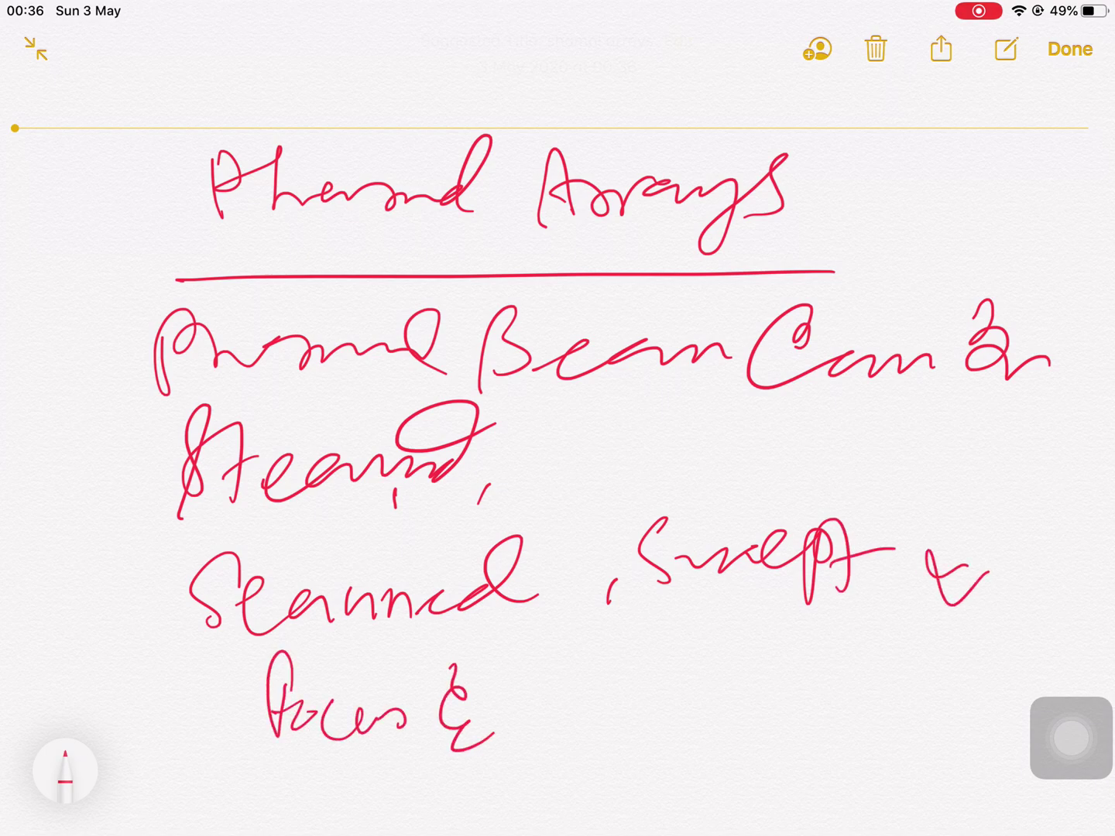
pyautogui.moveTo(510, 673)
pyautogui.mouseDown()
pyautogui.moveTo(549, 727)
pyautogui.moveTo(566, 733)
pyautogui.mouseUp()
pyautogui.moveTo(555, 714); pyautogui.dragTo(617, 655)
pyautogui.moveTo(602, 732)
pyautogui.mouseDown()
pyautogui.moveTo(657, 676)
pyautogui.moveTo(810, 680)
pyautogui.moveTo(843, 638)
pyautogui.moveTo(869, 672)
pyautogui.mouseUp()
pyautogui.moveTo(863, 673)
pyautogui.mouseDown()
pyautogui.moveTo(878, 727)
pyautogui.moveTo(903, 690)
pyautogui.mouseUp()
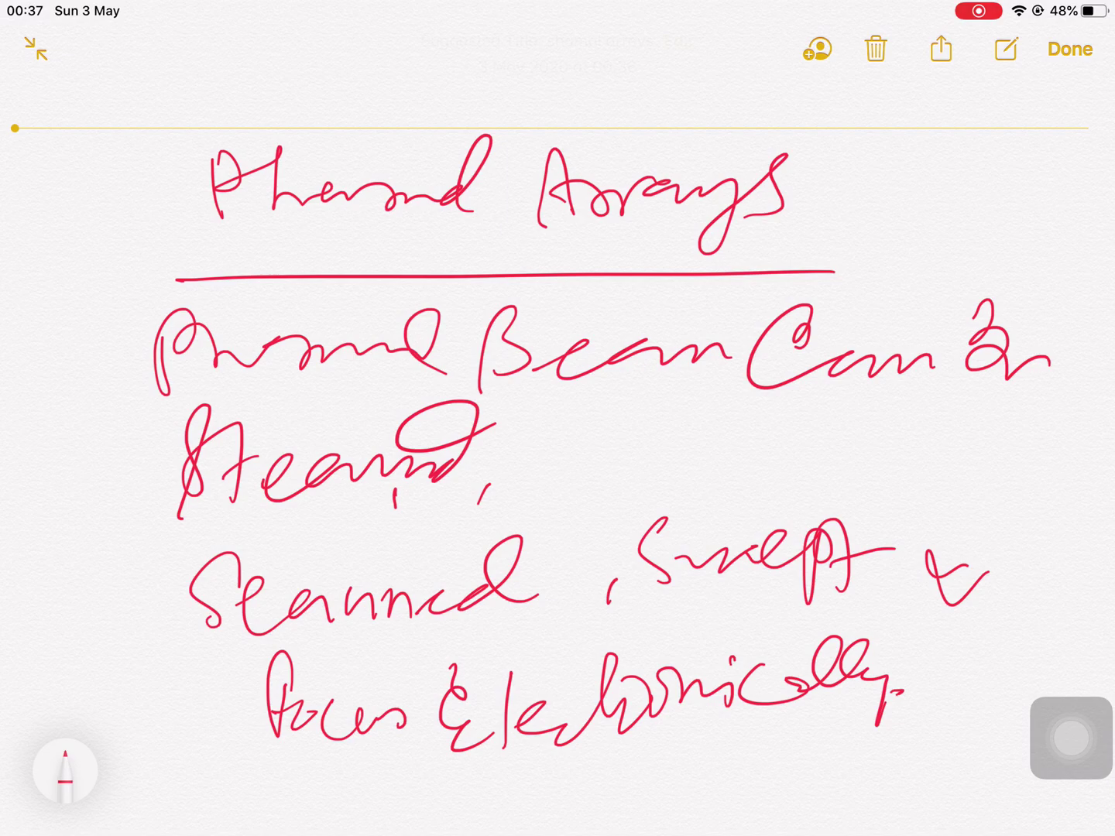
# Draw a small red tick right after 'Steered,' in the sentence
pyautogui.moveTo(555, 442); pyautogui.dragTo(617, 434)
# Handwrite '(Sectorial Scanning)' to the right of the Steered checkmark
pyautogui.moveTo(706, 415); pyautogui.dragTo(661, 468)
pyautogui.moveTo(690, 461); pyautogui.dragTo(749, 478)
pyautogui.moveTo(771, 423); pyautogui.dragTo(774, 474)
pyautogui.moveTo(651, 395); pyautogui.dragTo(655, 498)
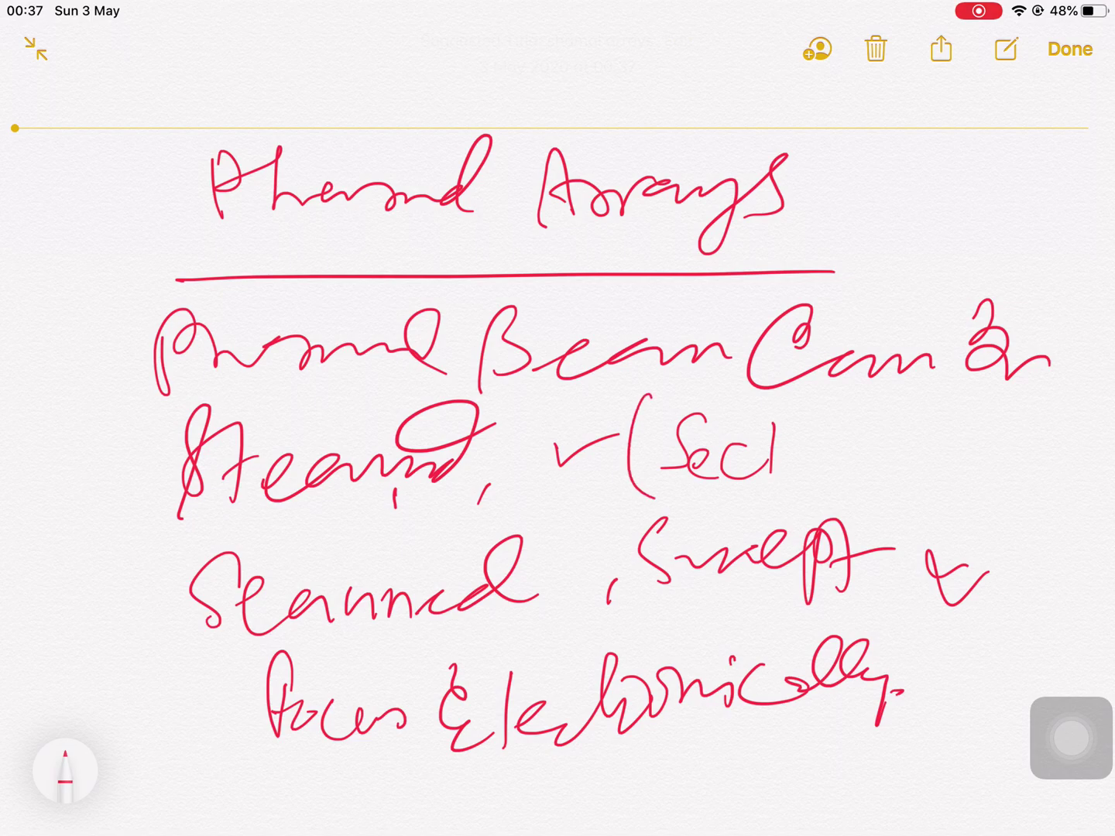
pyautogui.moveTo(769, 449)
pyautogui.mouseDown()
pyautogui.moveTo(789, 446)
pyautogui.moveTo(794, 474)
pyautogui.moveTo(808, 450)
pyautogui.moveTo(822, 481)
pyautogui.moveTo(835, 439)
pyautogui.moveTo(847, 443)
pyautogui.mouseUp()
pyautogui.moveTo(860, 442)
pyautogui.mouseDown()
pyautogui.moveTo(863, 476)
pyautogui.moveTo(864, 432)
pyautogui.mouseUp()
pyautogui.moveTo(882, 453)
pyautogui.mouseDown()
pyautogui.moveTo(912, 446)
pyautogui.moveTo(958, 465)
pyautogui.moveTo(1000, 426)
pyautogui.moveTo(962, 467)
pyautogui.mouseUp()
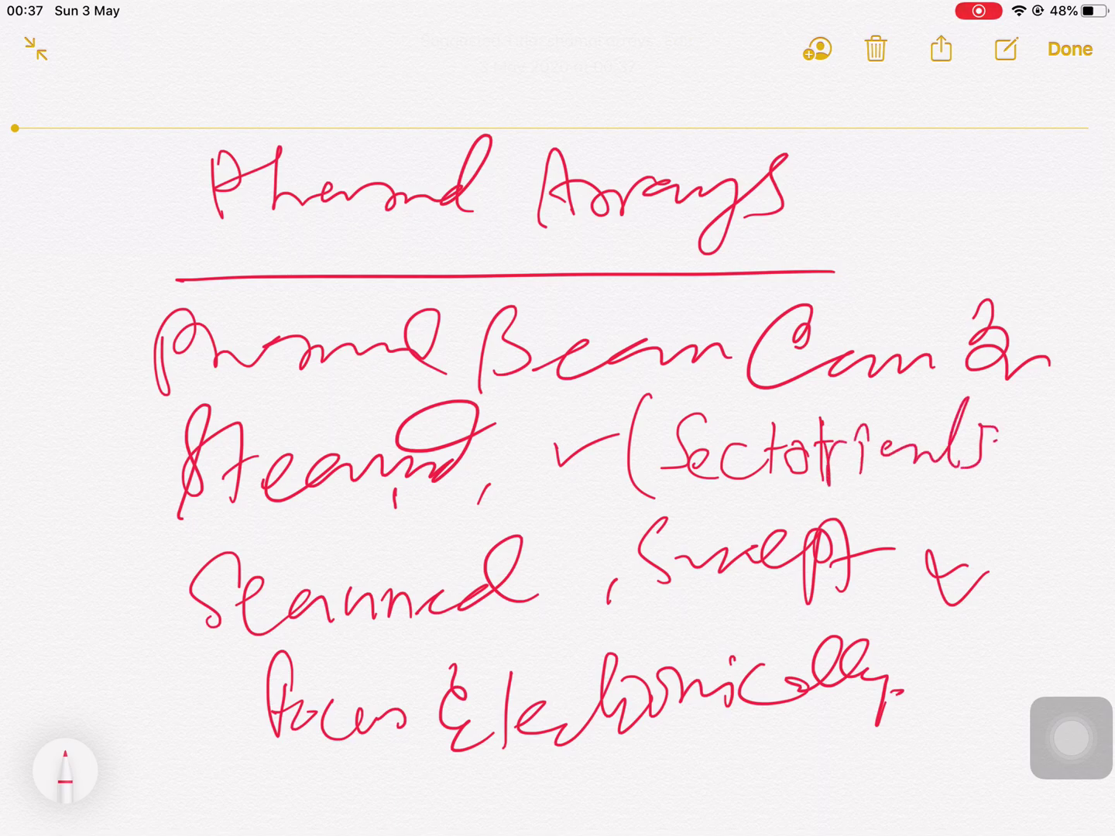
pyautogui.moveTo(1011, 433)
pyautogui.mouseDown()
pyautogui.moveTo(1049, 467)
pyautogui.moveTo(1089, 453)
pyautogui.moveTo(1073, 515)
pyautogui.mouseUp()
pyautogui.moveTo(1088, 436); pyautogui.dragTo(1071, 521)
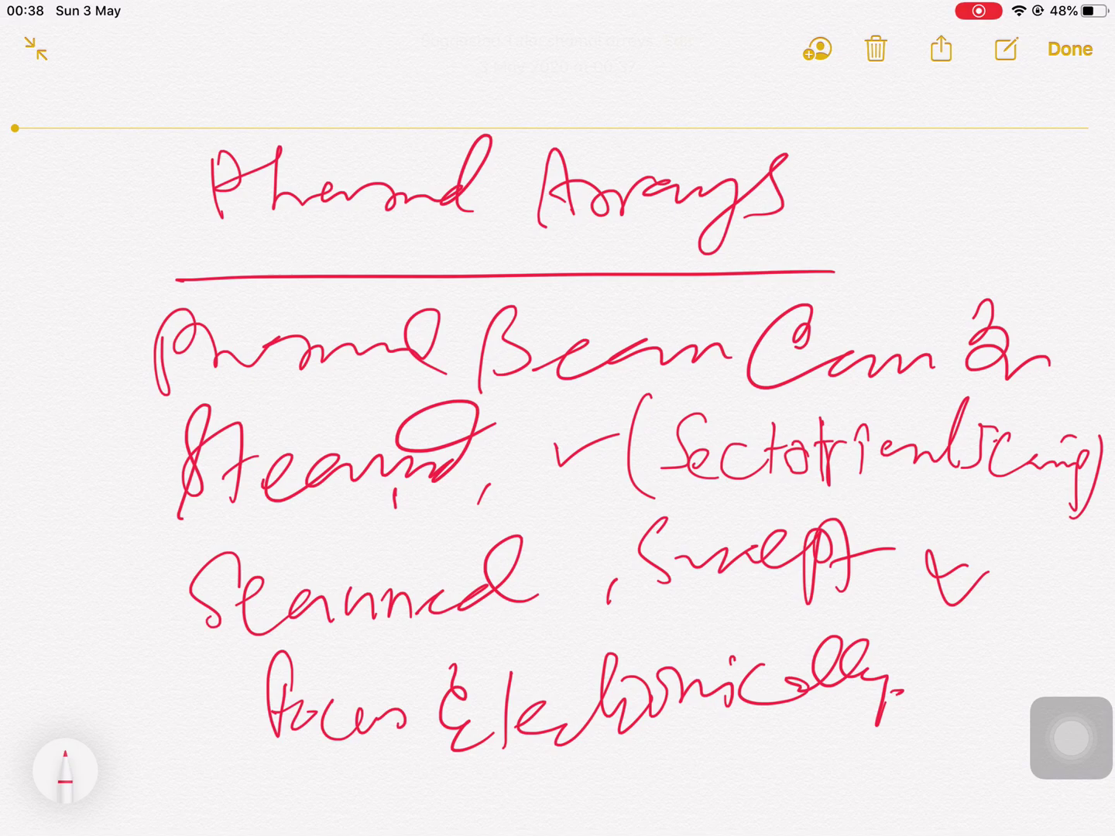
pyautogui.click(875, 48)
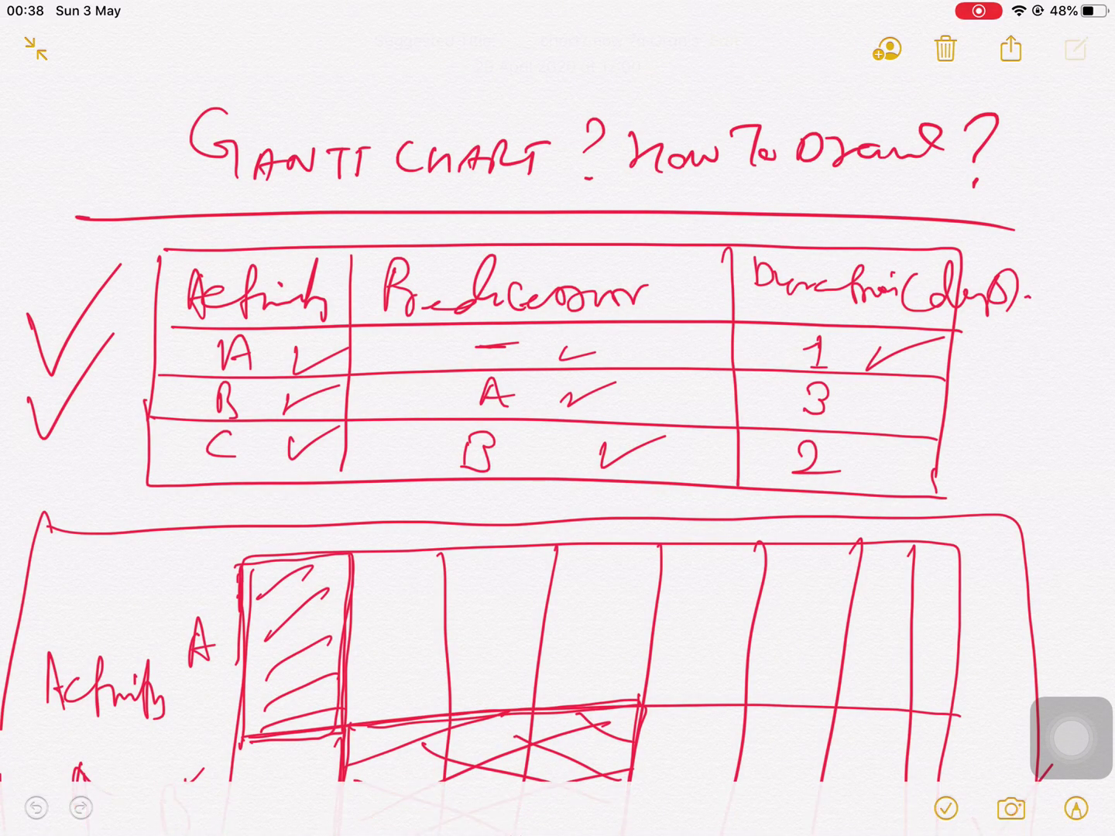
# Write the underlined heading 'Array Types:' at the top of the page
pyautogui.moveTo(285, 201)
pyautogui.mouseDown()
pyautogui.moveTo(290, 169)
pyautogui.moveTo(334, 228)
pyautogui.moveTo(384, 196)
pyautogui.moveTo(429, 207)
pyautogui.moveTo(447, 252)
pyautogui.mouseUp()
pyautogui.moveTo(480, 180)
pyautogui.mouseDown()
pyautogui.moveTo(495, 230)
pyautogui.moveTo(533, 159)
pyautogui.mouseUp()
pyautogui.moveTo(533, 175); pyautogui.dragTo(593, 200)
pyautogui.moveTo(581, 252); pyautogui.dragTo(610, 192)
pyautogui.moveTo(662, 156); pyautogui.dragTo(640, 209)
pyautogui.click(706, 178)
pyautogui.click(706, 203)
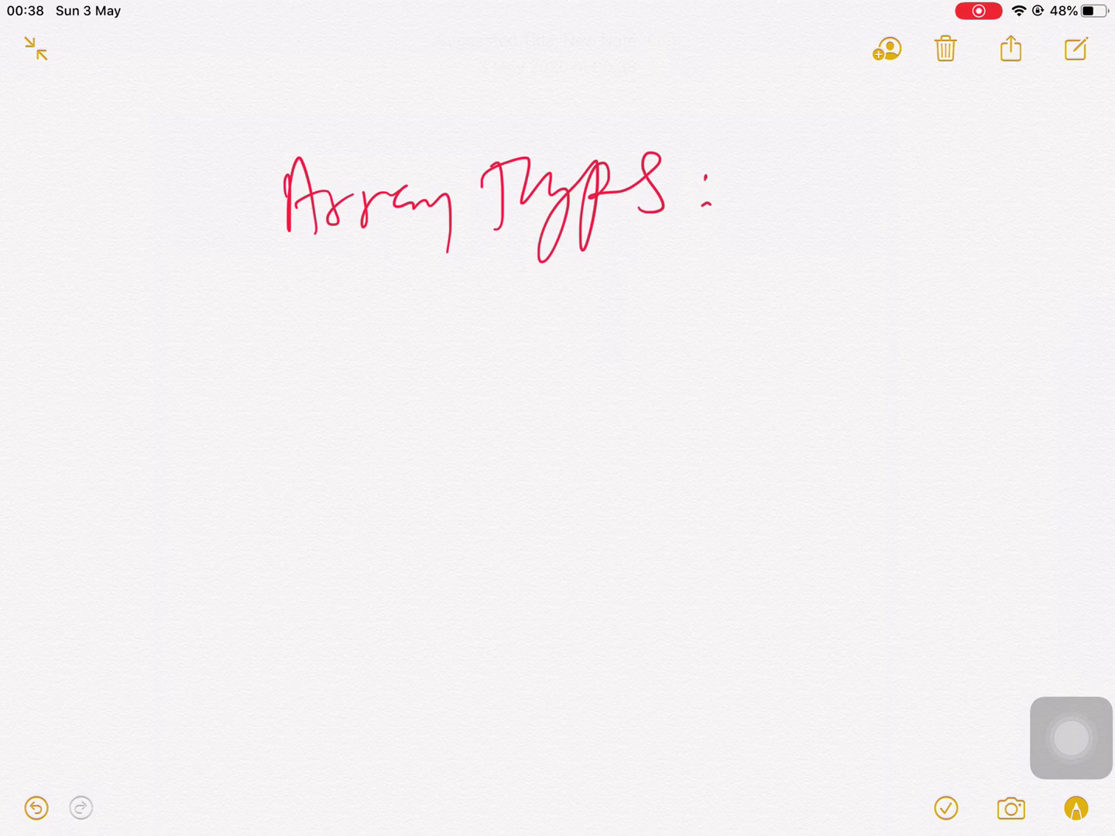
pyautogui.moveTo(264, 266); pyautogui.dragTo(782, 258)
# Write list item '1. 1-Dimensional Array'
pyautogui.moveTo(187, 291); pyautogui.dragTo(197, 332)
pyautogui.click(225, 316)
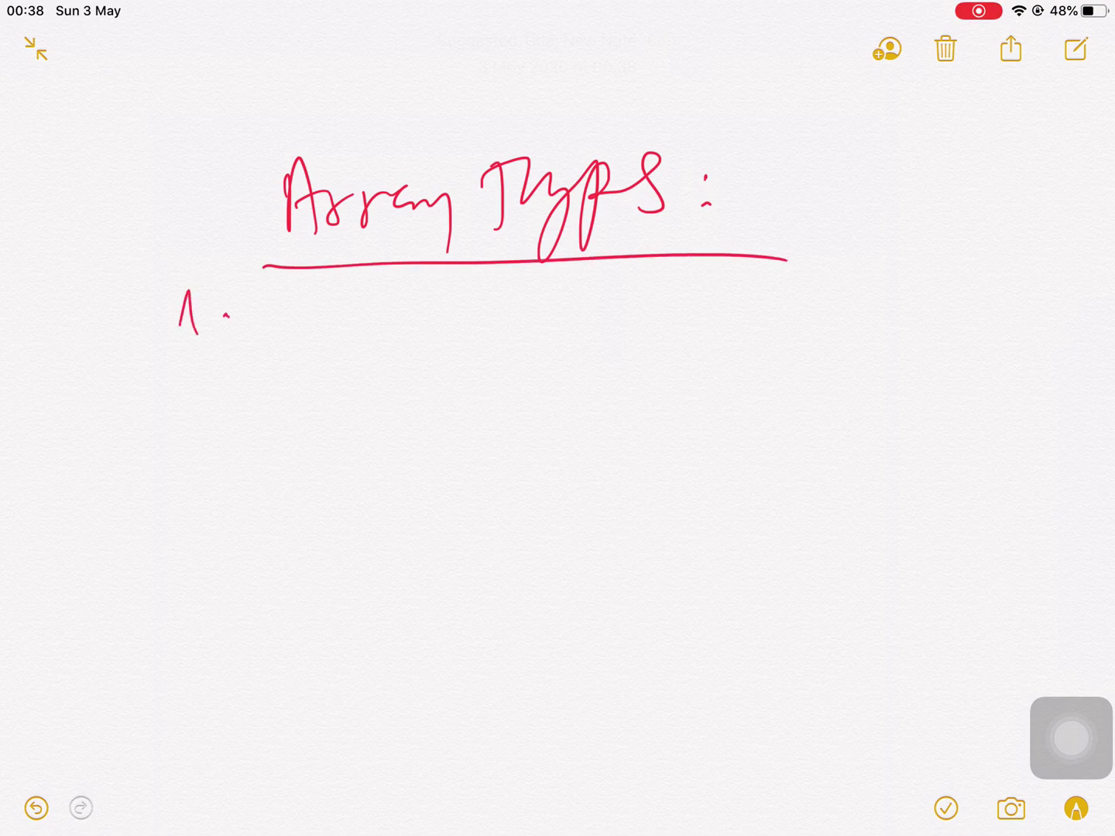
pyautogui.moveTo(302, 296); pyautogui.dragTo(301, 346)
pyautogui.moveTo(344, 302); pyautogui.dragTo(347, 340)
pyautogui.moveTo(386, 317)
pyautogui.mouseDown()
pyautogui.moveTo(387, 342)
pyautogui.moveTo(433, 327)
pyautogui.mouseUp()
pyautogui.moveTo(393, 305)
pyautogui.mouseDown()
pyautogui.moveTo(507, 322)
pyautogui.moveTo(557, 287)
pyautogui.mouseUp()
pyautogui.moveTo(542, 288)
pyautogui.mouseDown()
pyautogui.moveTo(544, 332)
pyautogui.moveTo(592, 305)
pyautogui.moveTo(706, 309)
pyautogui.moveTo(734, 296)
pyautogui.moveTo(840, 296)
pyautogui.moveTo(918, 307)
pyautogui.mouseUp()
pyautogui.click(743, 291)
pyautogui.moveTo(890, 297)
pyautogui.mouseDown()
pyautogui.moveTo(993, 297)
pyautogui.moveTo(998, 284)
pyautogui.mouseUp()
pyautogui.moveTo(996, 290); pyautogui.dragTo(1022, 312)
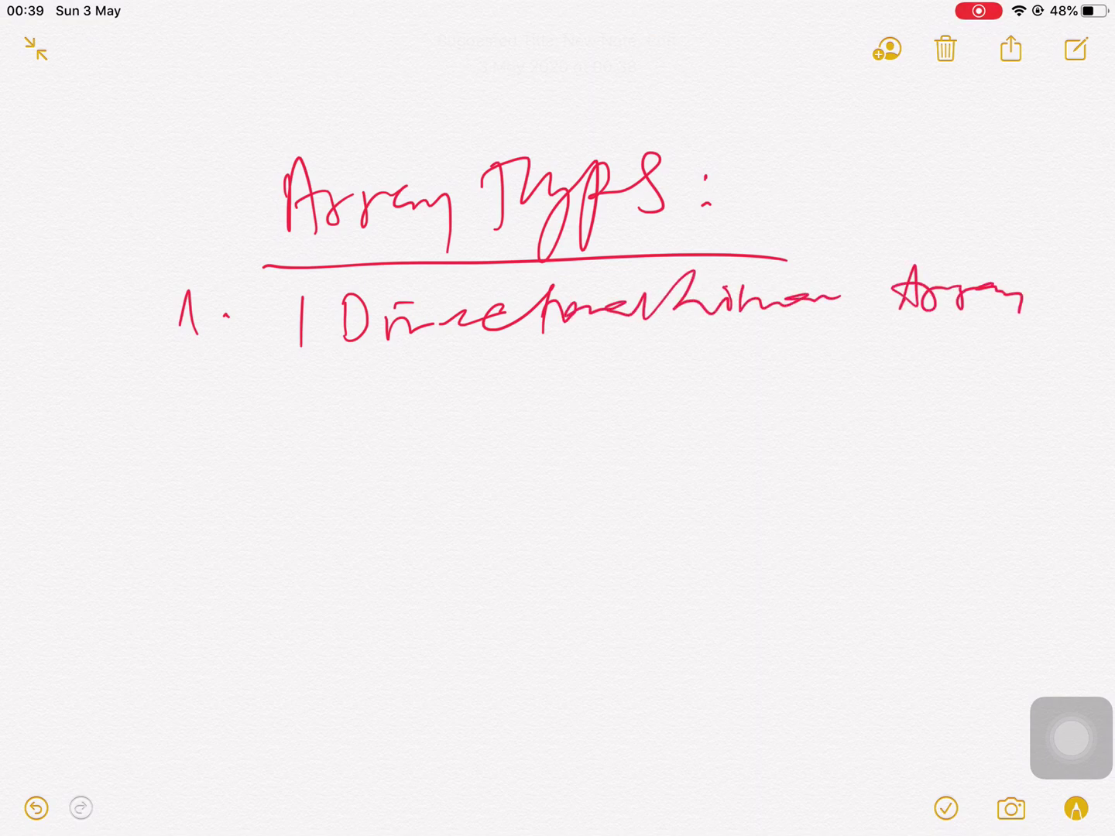
# Add '16 sensors.' beneath the first item
pyautogui.moveTo(635, 339); pyautogui.dragTo(636, 381)
pyautogui.moveTo(678, 338); pyautogui.dragTo(664, 366)
pyautogui.moveTo(740, 341)
pyautogui.mouseDown()
pyautogui.moveTo(746, 389)
pyautogui.moveTo(834, 345)
pyautogui.moveTo(822, 388)
pyautogui.moveTo(909, 336)
pyautogui.mouseUp()
pyautogui.click(847, 368)
pyautogui.click(935, 367)
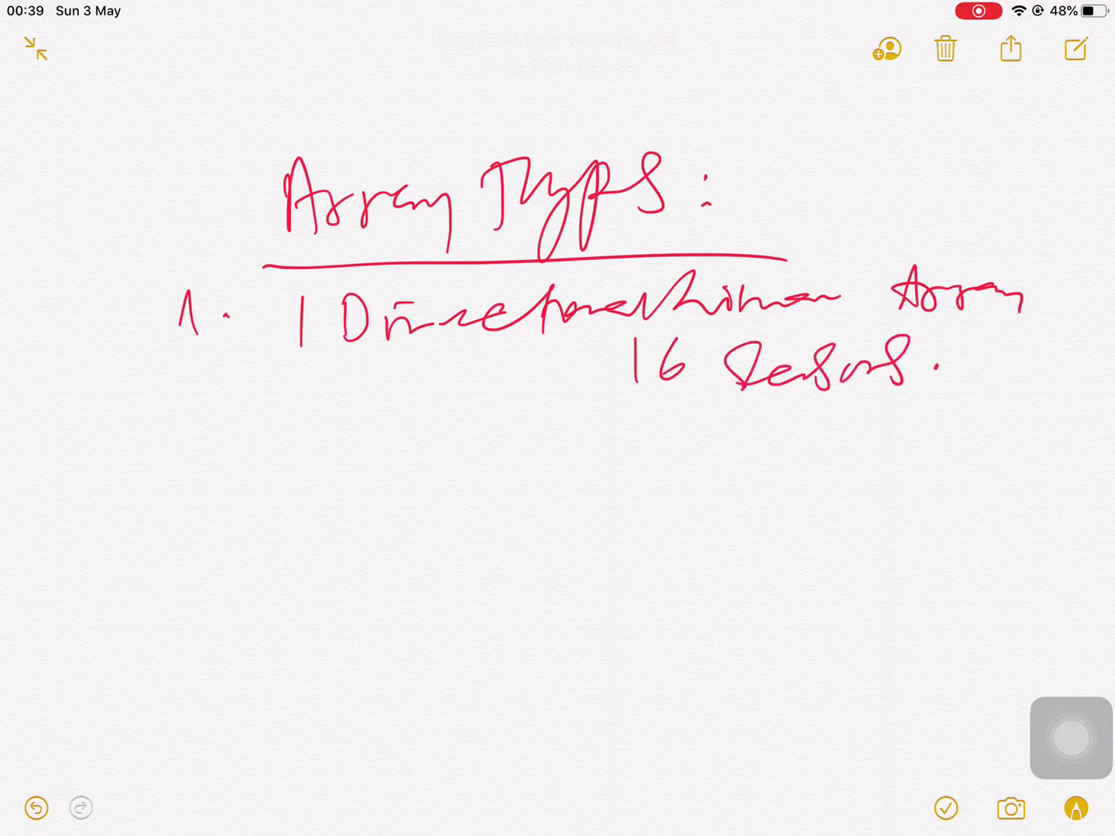
# Write list item '2. 2-D Array: 32 sensors'
pyautogui.moveTo(166, 394)
pyautogui.mouseDown()
pyautogui.moveTo(175, 416)
pyautogui.moveTo(197, 425)
pyautogui.mouseUp()
pyautogui.click(208, 419)
pyautogui.moveTo(299, 398)
pyautogui.mouseDown()
pyautogui.moveTo(329, 430)
pyautogui.moveTo(360, 413)
pyautogui.mouseUp()
pyautogui.moveTo(371, 399); pyautogui.dragTo(372, 427)
pyautogui.moveTo(371, 397)
pyautogui.mouseDown()
pyautogui.moveTo(369, 439)
pyautogui.moveTo(459, 443)
pyautogui.moveTo(563, 426)
pyautogui.moveTo(561, 467)
pyautogui.mouseUp()
pyautogui.click(618, 432)
pyautogui.click(612, 448)
pyautogui.moveTo(664, 424)
pyautogui.mouseDown()
pyautogui.moveTo(684, 446)
pyautogui.moveTo(734, 468)
pyautogui.moveTo(897, 436)
pyautogui.moveTo(978, 435)
pyautogui.moveTo(976, 453)
pyautogui.mouseUp()
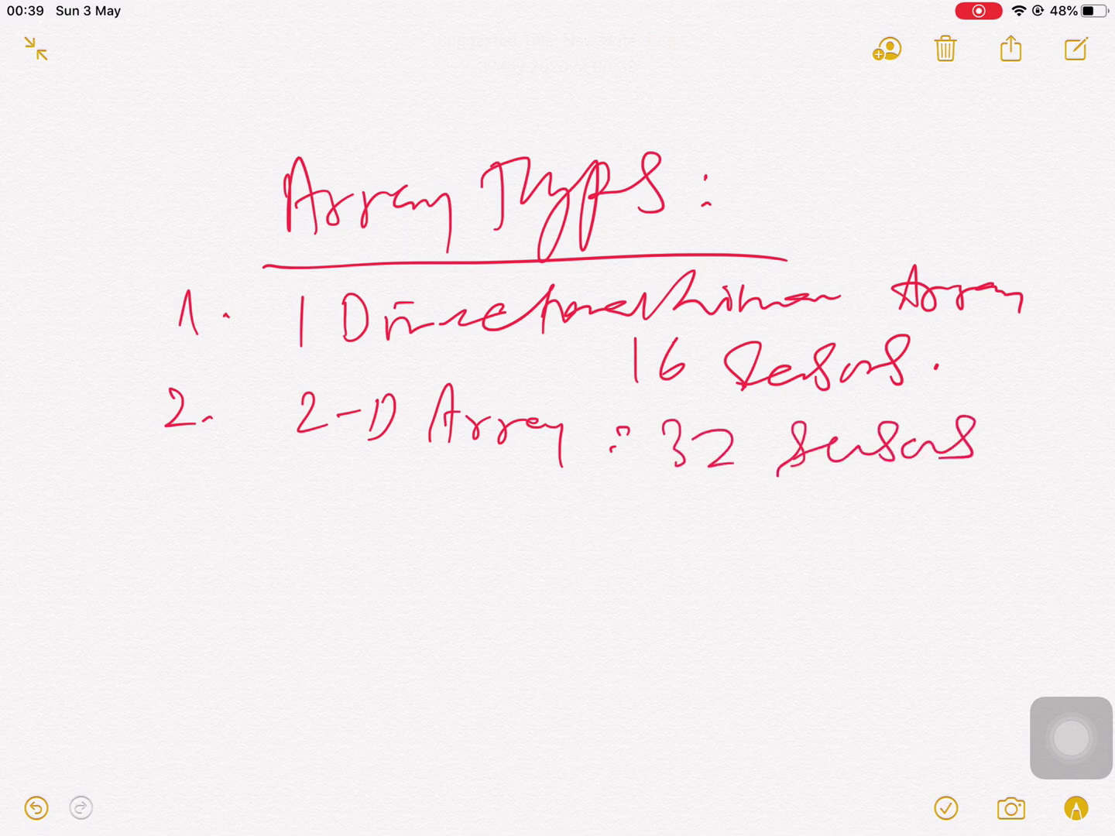
# Write list item '3. Sectorial Annular Array'
pyautogui.moveTo(187, 496); pyautogui.dragTo(195, 528)
pyautogui.click(227, 514)
pyautogui.moveTo(323, 486)
pyautogui.mouseDown()
pyautogui.moveTo(305, 533)
pyautogui.moveTo(432, 496)
pyautogui.mouseUp()
pyautogui.moveTo(411, 488)
pyautogui.mouseDown()
pyautogui.moveTo(415, 554)
pyautogui.moveTo(535, 514)
pyautogui.moveTo(547, 539)
pyautogui.mouseUp()
pyautogui.moveTo(554, 519); pyautogui.dragTo(601, 522)
pyautogui.moveTo(602, 490)
pyautogui.mouseDown()
pyautogui.moveTo(602, 537)
pyautogui.moveTo(682, 484)
pyautogui.moveTo(686, 542)
pyautogui.mouseUp()
pyautogui.moveTo(664, 519); pyautogui.dragTo(793, 540)
pyautogui.moveTo(800, 515)
pyautogui.mouseDown()
pyautogui.moveTo(847, 548)
pyautogui.moveTo(885, 470)
pyautogui.mouseUp()
pyautogui.moveTo(888, 532)
pyautogui.mouseDown()
pyautogui.moveTo(906, 518)
pyautogui.moveTo(961, 529)
pyautogui.moveTo(1014, 484)
pyautogui.mouseUp()
pyautogui.moveTo(1014, 484)
pyautogui.mouseDown()
pyautogui.moveTo(1018, 535)
pyautogui.moveTo(1064, 532)
pyautogui.moveTo(1083, 554)
pyautogui.mouseUp()
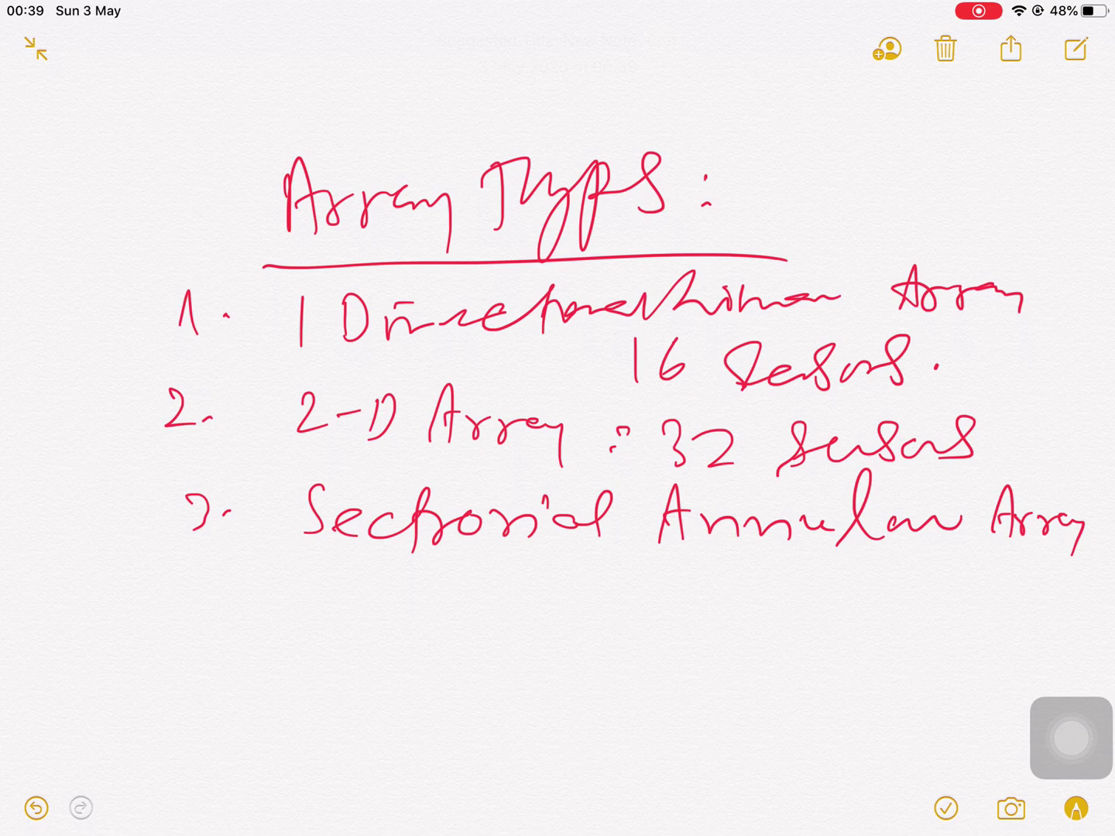
# Add an underlined 'of 61 sensors.' under item 3 and box the heading
pyautogui.moveTo(630, 578)
pyautogui.mouseDown()
pyautogui.moveTo(645, 586)
pyautogui.moveTo(643, 627)
pyautogui.mouseUp()
pyautogui.moveTo(714, 570)
pyautogui.mouseDown()
pyautogui.moveTo(699, 616)
pyautogui.moveTo(734, 625)
pyautogui.mouseUp()
pyautogui.moveTo(815, 558); pyautogui.dragTo(802, 624)
pyautogui.moveTo(803, 621)
pyautogui.mouseDown()
pyautogui.moveTo(849, 601)
pyautogui.moveTo(958, 592)
pyautogui.moveTo(968, 607)
pyautogui.mouseUp()
pyautogui.click(984, 591)
pyautogui.moveTo(1006, 657); pyautogui.dragTo(771, 650)
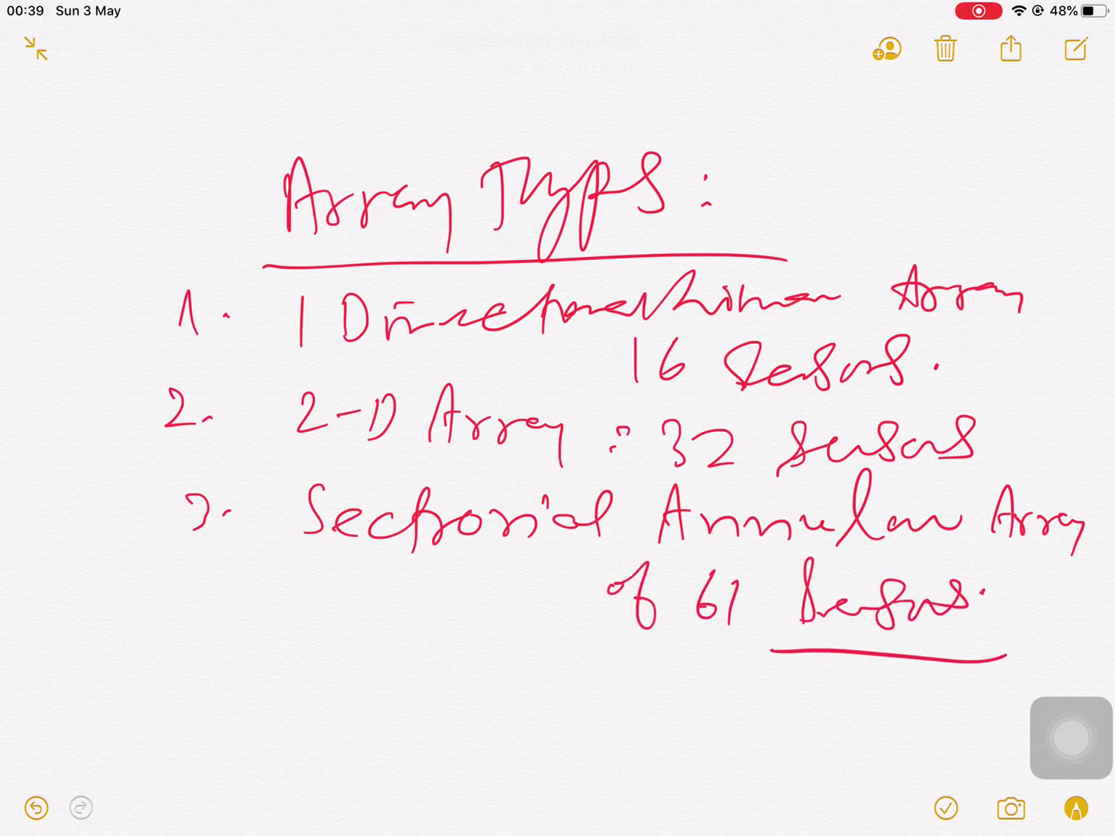
pyautogui.click(1076, 808)
pyautogui.moveTo(253, 262)
pyautogui.mouseDown()
pyautogui.moveTo(602, 118)
pyautogui.moveTo(727, 261)
pyautogui.mouseUp()
# Write a boxed, underlined 'PAUT' beside the Array Types heading
pyautogui.moveTo(815, 232); pyautogui.dragTo(842, 230)
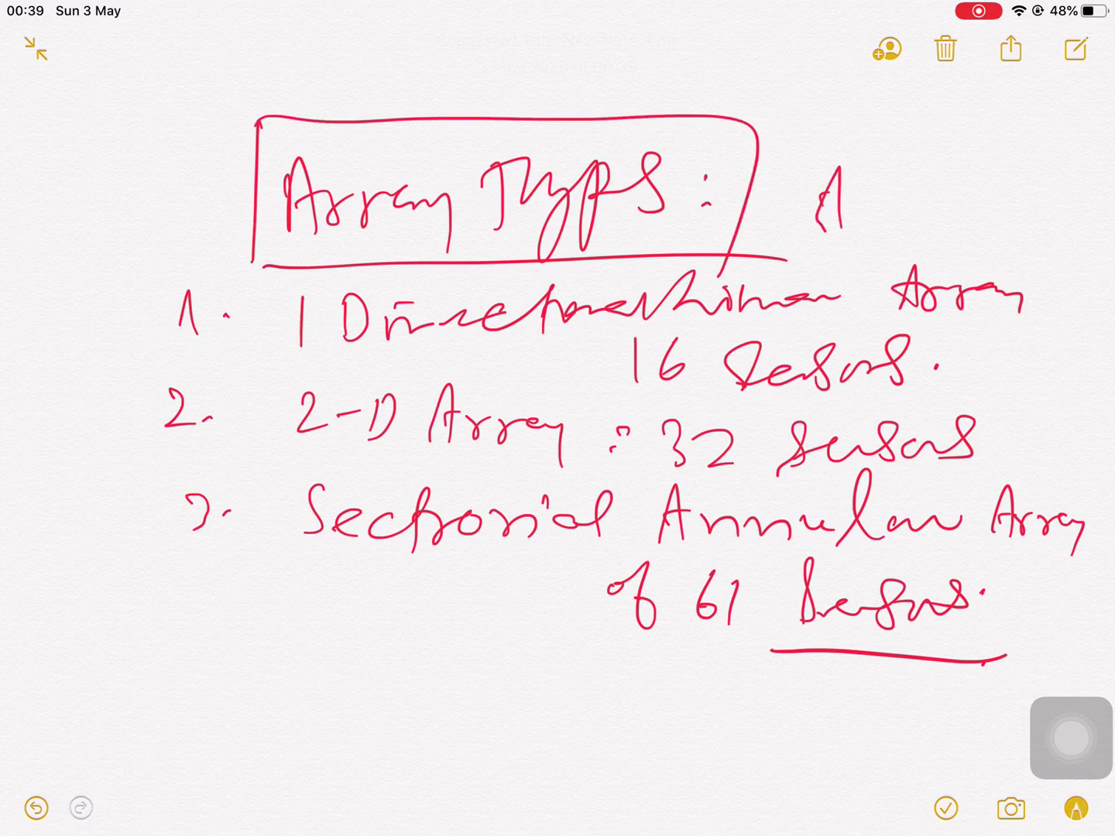
pyautogui.moveTo(776, 160)
pyautogui.mouseDown()
pyautogui.moveTo(778, 218)
pyautogui.moveTo(790, 195)
pyautogui.mouseUp()
pyautogui.moveTo(879, 178)
pyautogui.mouseDown()
pyautogui.moveTo(888, 226)
pyautogui.moveTo(919, 171)
pyautogui.moveTo(934, 238)
pyautogui.mouseUp()
pyautogui.moveTo(946, 170); pyautogui.dragTo(991, 163)
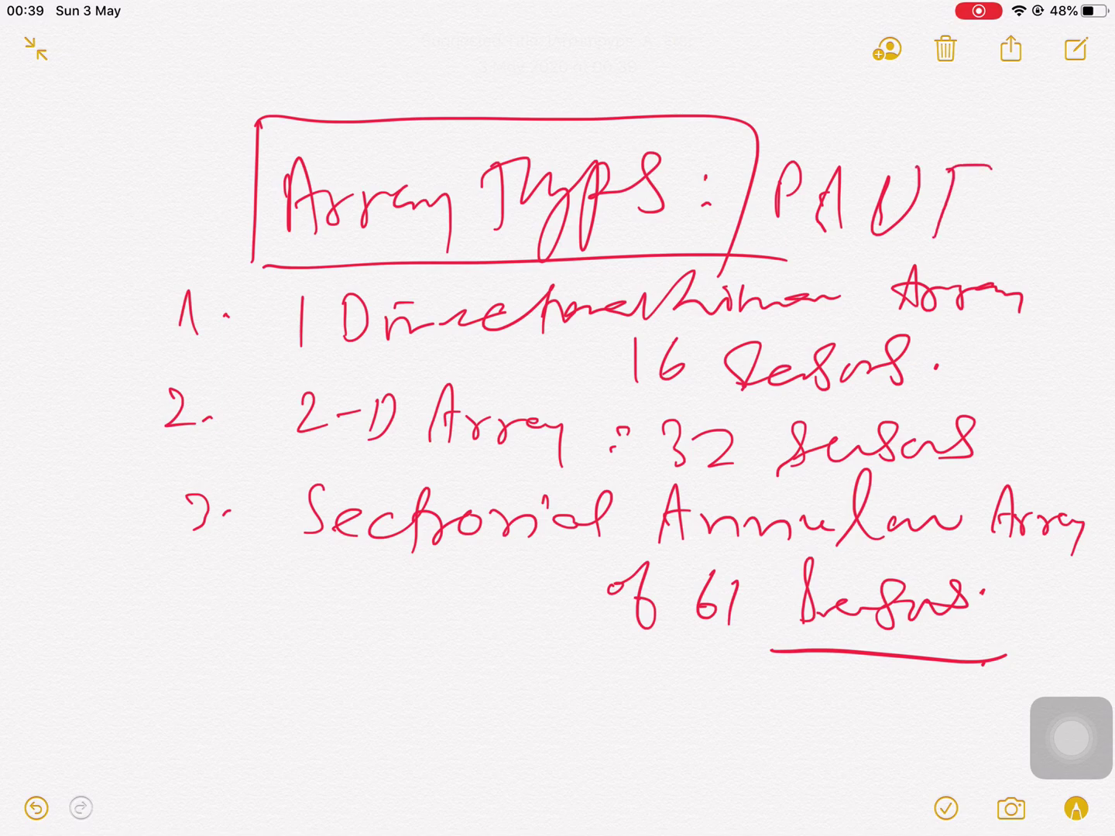
pyautogui.moveTo(812, 258); pyautogui.dragTo(982, 244)
pyautogui.moveTo(825, 129)
pyautogui.mouseDown()
pyautogui.moveTo(958, 127)
pyautogui.moveTo(966, 267)
pyautogui.mouseUp()
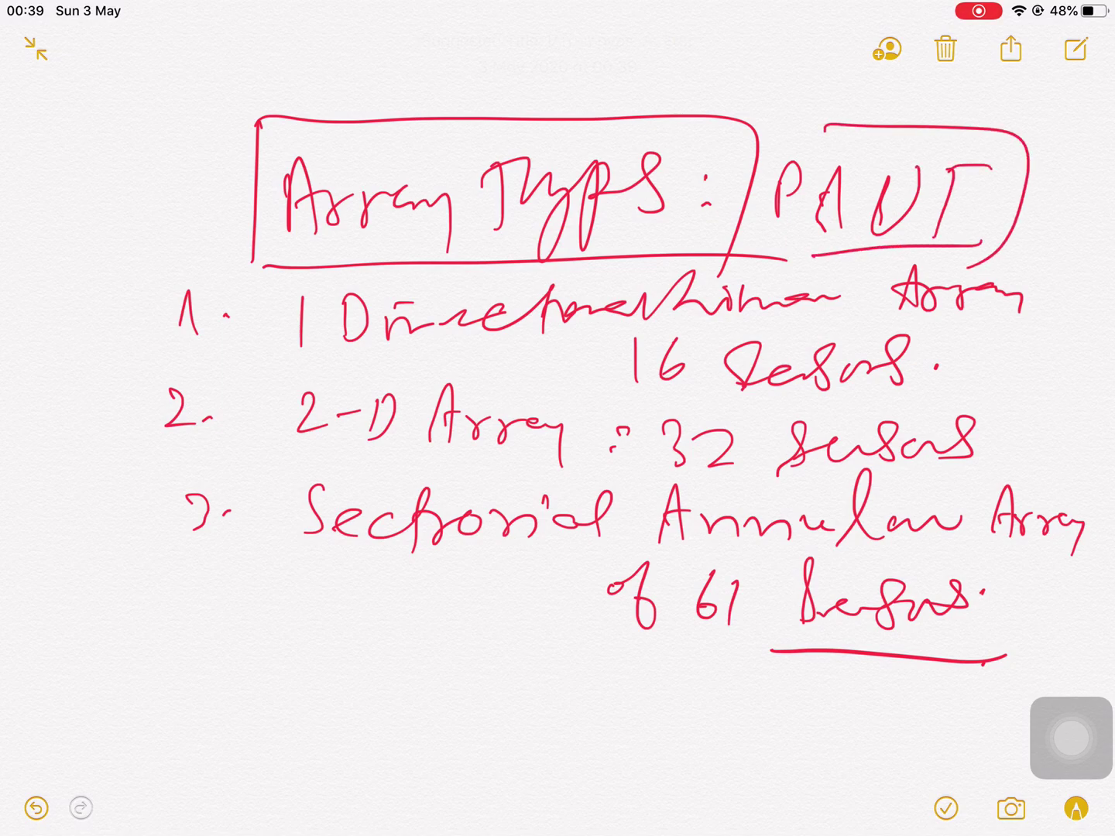
pyautogui.moveTo(823, 201); pyautogui.dragTo(855, 197)
pyautogui.moveTo(863, 128); pyautogui.dragTo(878, 252)
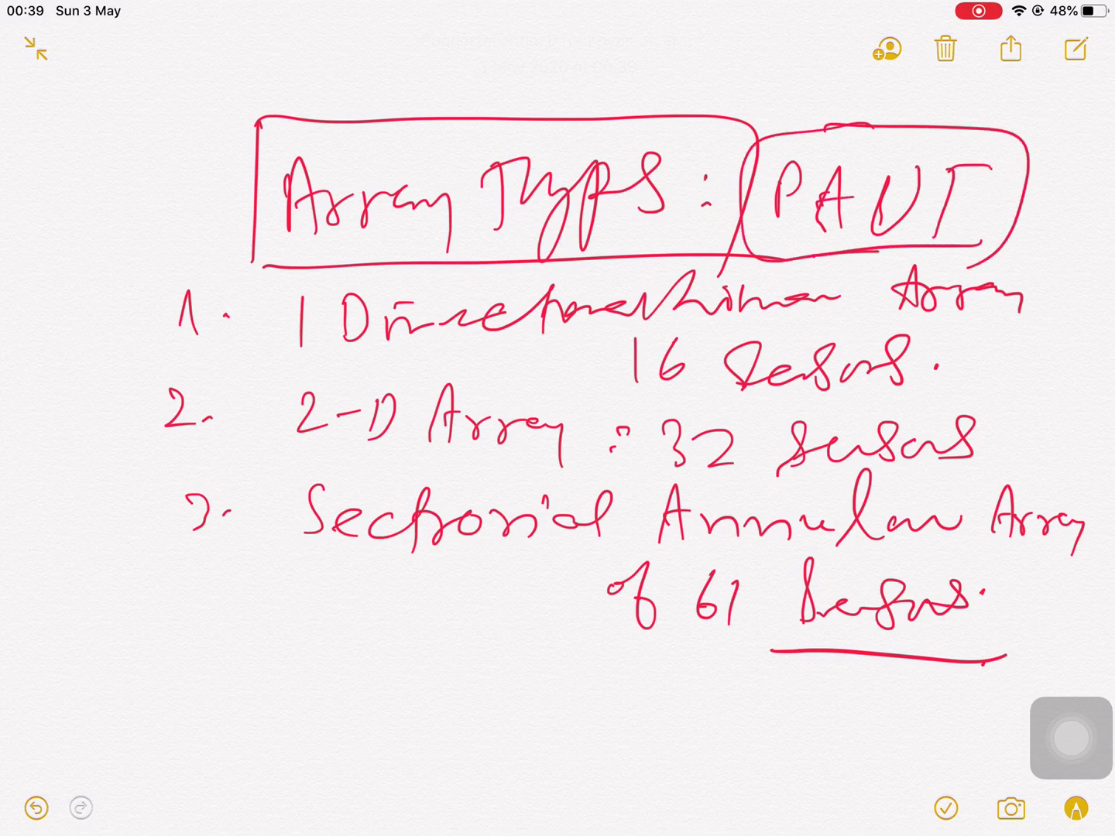
pyautogui.click(1077, 809)
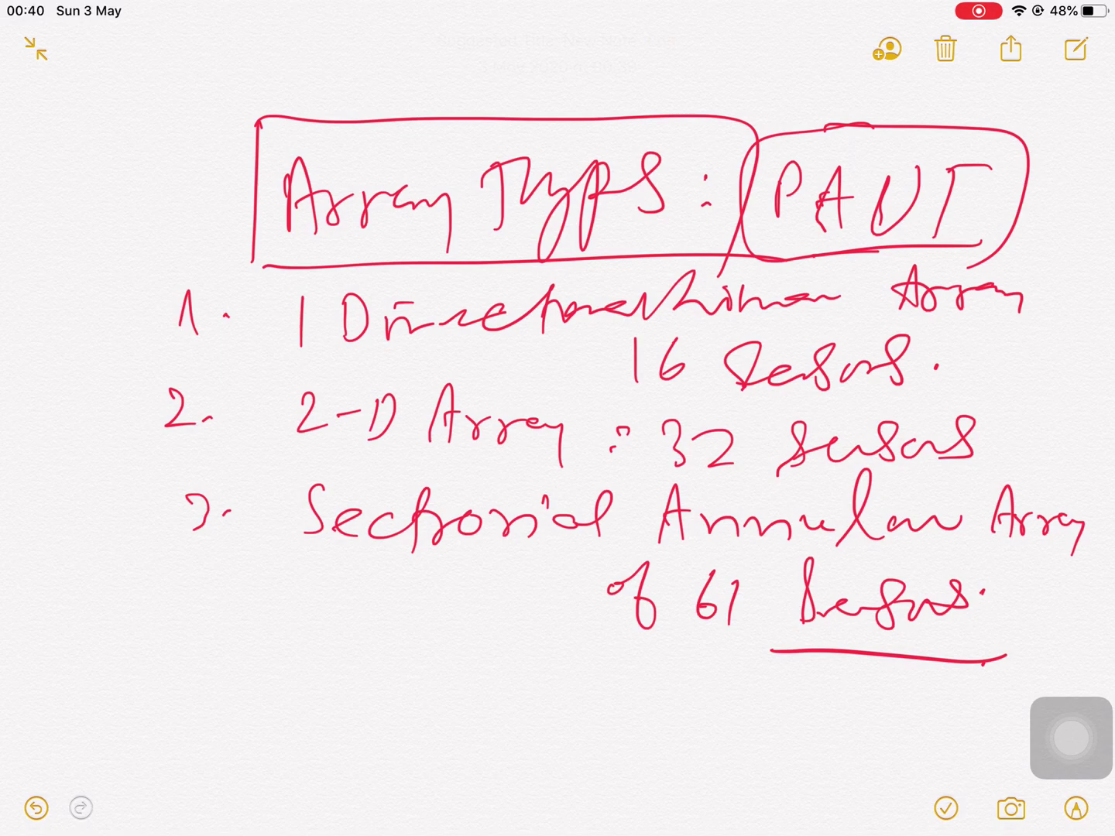
# Write 'Beam: Emitting' at the lower left of the page
pyautogui.moveTo(114, 607)
pyautogui.mouseDown()
pyautogui.moveTo(108, 665)
pyautogui.moveTo(213, 670)
pyautogui.mouseUp()
pyautogui.click(234, 661)
pyautogui.click(234, 674)
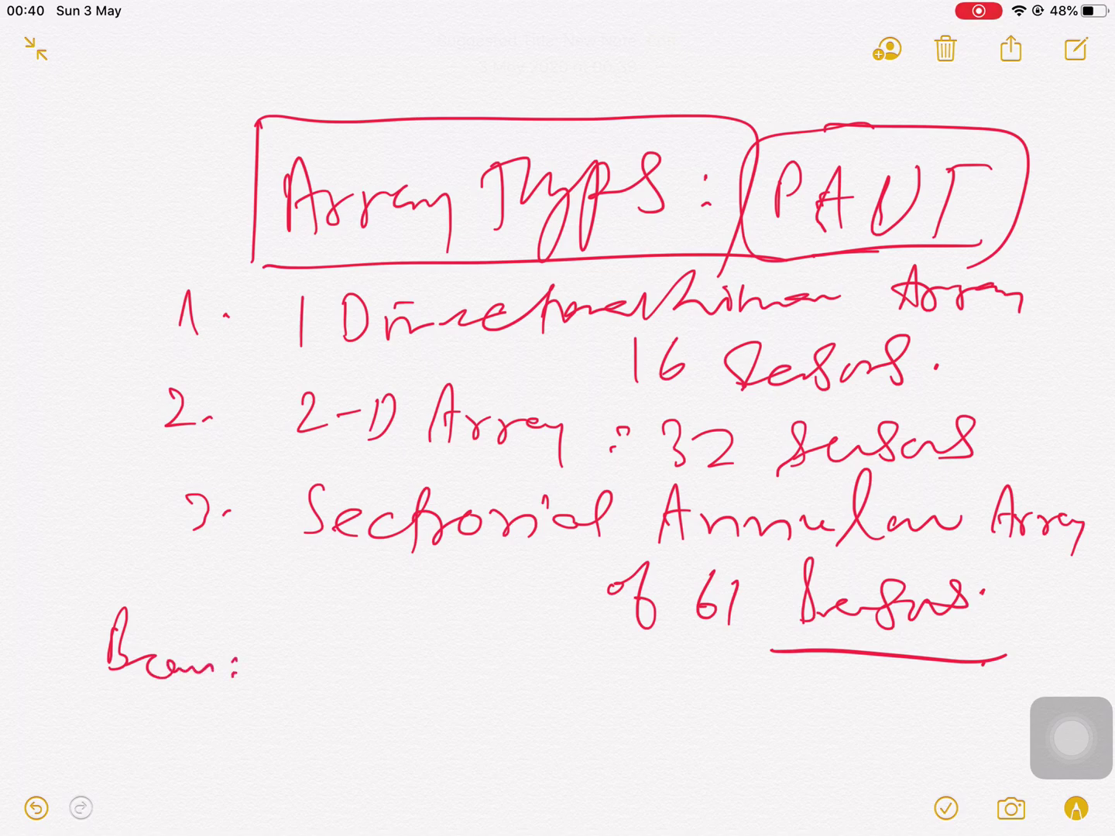
pyautogui.moveTo(312, 628)
pyautogui.mouseDown()
pyautogui.moveTo(317, 677)
pyautogui.moveTo(445, 667)
pyautogui.moveTo(476, 695)
pyautogui.mouseUp()
pyautogui.click(469, 626)
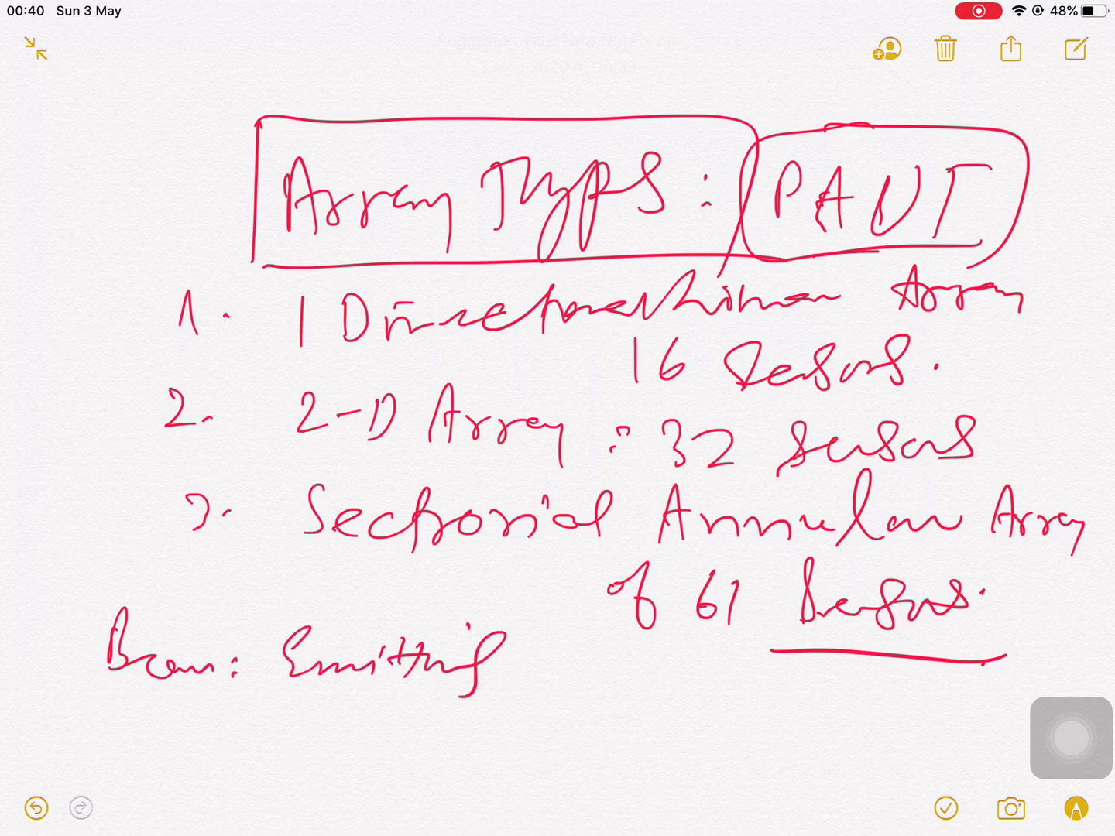
# Add 'Receiving' below Emitting, bracket both words, and exit drawing mode
pyautogui.moveTo(304, 701)
pyautogui.mouseDown()
pyautogui.moveTo(305, 729)
pyautogui.moveTo(328, 728)
pyautogui.mouseUp()
pyautogui.moveTo(330, 720)
pyautogui.mouseDown()
pyautogui.moveTo(422, 732)
pyautogui.moveTo(510, 723)
pyautogui.moveTo(524, 766)
pyautogui.mouseUp()
pyautogui.click(535, 685)
pyautogui.moveTo(583, 623)
pyautogui.mouseDown()
pyautogui.moveTo(558, 763)
pyautogui.moveTo(483, 772)
pyautogui.mouseUp()
pyautogui.moveTo(350, 594)
pyautogui.mouseDown()
pyautogui.moveTo(602, 622)
pyautogui.moveTo(387, 775)
pyautogui.moveTo(548, 770)
pyautogui.mouseUp()
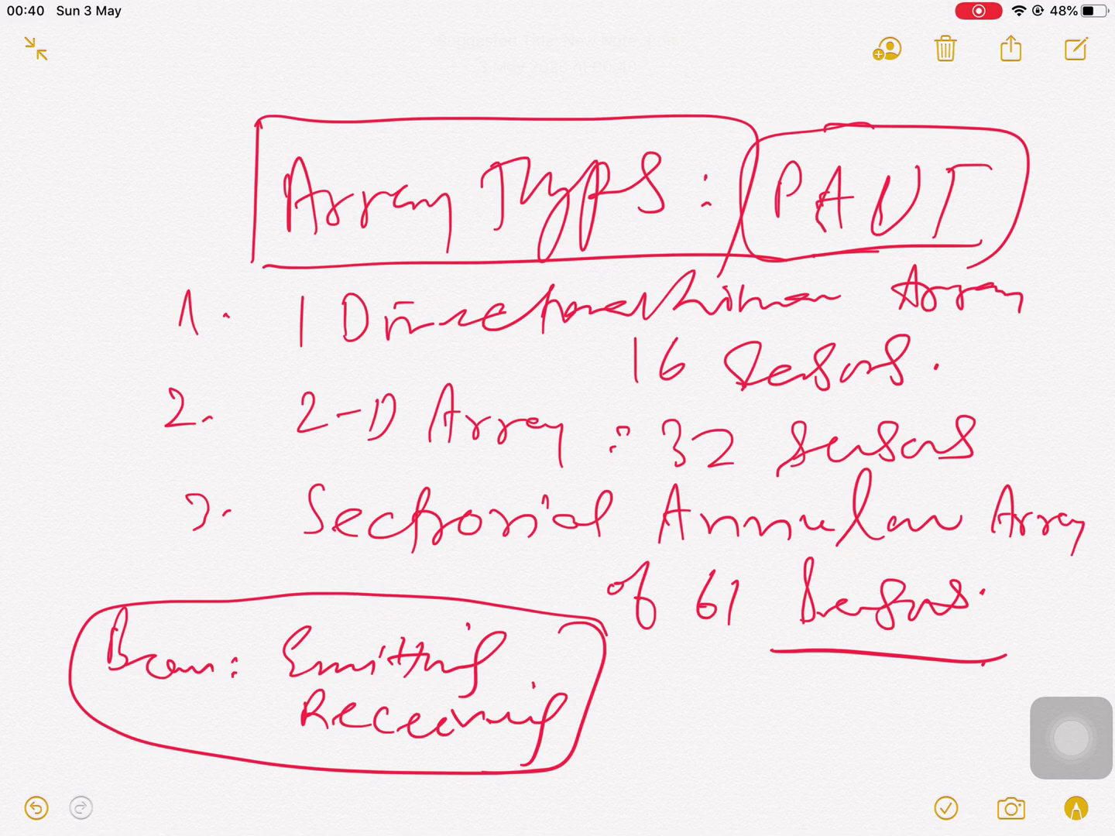
pyautogui.click(1076, 808)
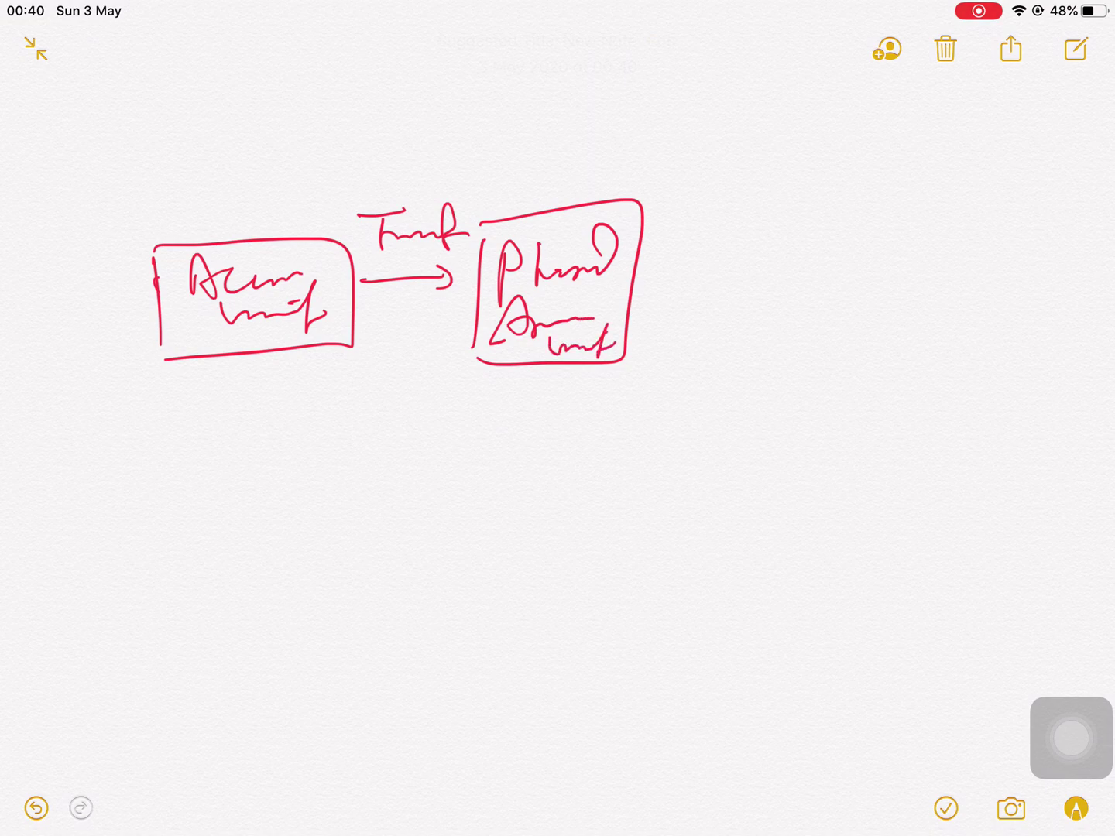
# Draw arrows from the phased array box into a labelled sensor stack
pyautogui.moveTo(670, 229); pyautogui.dragTo(809, 223)
pyautogui.moveTo(648, 286); pyautogui.dragTo(788, 277)
pyautogui.moveTo(637, 329); pyautogui.dragTo(836, 319)
pyautogui.moveTo(768, 205); pyautogui.dragTo(775, 258)
pyautogui.moveTo(740, 258)
pyautogui.mouseDown()
pyautogui.moveTo(756, 312)
pyautogui.moveTo(786, 350)
pyautogui.mouseUp()
pyautogui.moveTo(858, 193)
pyautogui.mouseDown()
pyautogui.moveTo(839, 346)
pyautogui.moveTo(865, 178)
pyautogui.moveTo(885, 180)
pyautogui.moveTo(840, 228)
pyautogui.mouseUp()
pyautogui.moveTo(851, 251); pyautogui.dragTo(834, 358)
pyautogui.moveTo(839, 347)
pyautogui.mouseDown()
pyautogui.moveTo(837, 369)
pyautogui.moveTo(869, 349)
pyautogui.moveTo(882, 367)
pyautogui.mouseUp()
pyautogui.moveTo(810, 166); pyautogui.dragTo(937, 154)
pyautogui.moveTo(825, 105)
pyautogui.mouseDown()
pyautogui.moveTo(786, 179)
pyautogui.moveTo(943, 182)
pyautogui.moveTo(917, 240)
pyautogui.mouseUp()
# Sketch labelled sound wavefronts spreading right from the sensors
pyautogui.moveTo(948, 182); pyautogui.dragTo(949, 247)
pyautogui.moveTo(983, 173)
pyautogui.mouseDown()
pyautogui.moveTo(986, 254)
pyautogui.moveTo(923, 315)
pyautogui.mouseUp()
pyautogui.moveTo(952, 271); pyautogui.dragTo(955, 328)
pyautogui.moveTo(988, 275)
pyautogui.mouseDown()
pyautogui.moveTo(989, 330)
pyautogui.moveTo(957, 383)
pyautogui.mouseUp()
pyautogui.moveTo(1012, 225); pyautogui.dragTo(1027, 286)
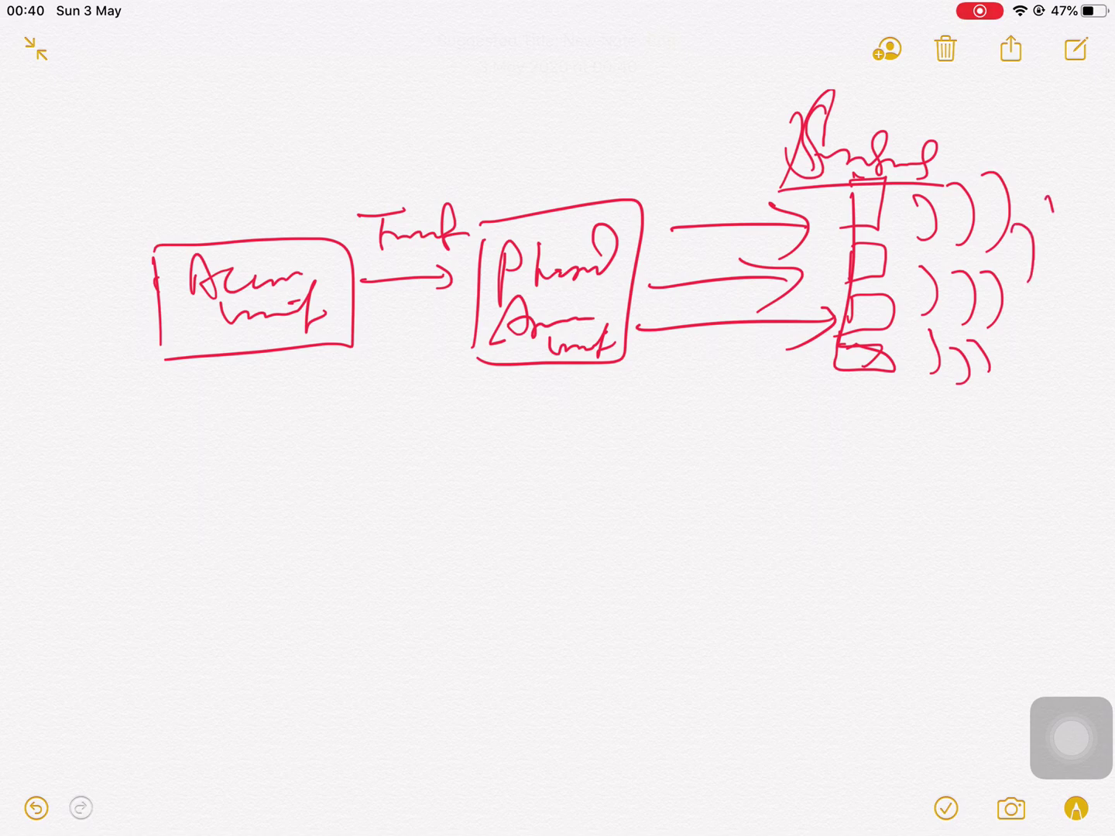
pyautogui.moveTo(1045, 198); pyautogui.dragTo(1052, 272)
pyautogui.moveTo(1043, 306); pyautogui.dragTo(1004, 353)
pyautogui.moveTo(1051, 157)
pyautogui.mouseDown()
pyautogui.moveTo(1053, 180)
pyautogui.moveTo(1094, 207)
pyautogui.moveTo(1089, 265)
pyautogui.mouseUp()
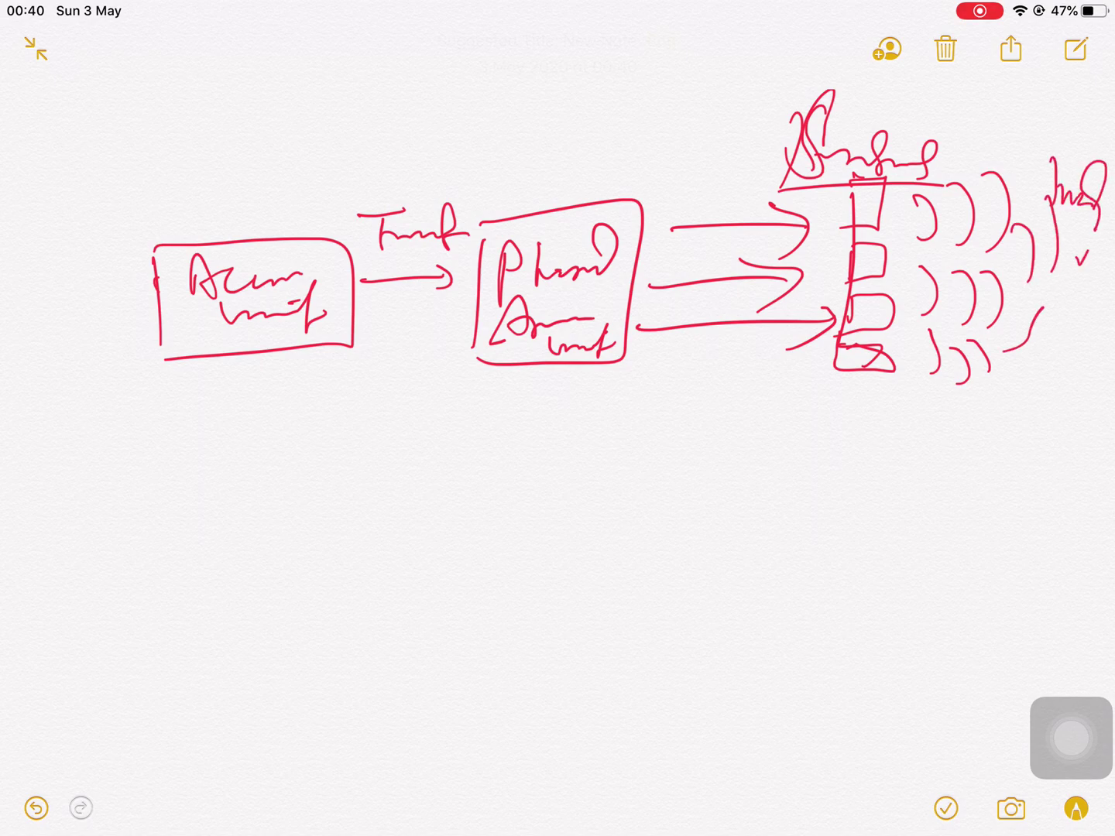
# Mark the defect beyond the waves and give it an underlined label
pyautogui.click(1062, 300)
pyautogui.moveTo(1044, 361); pyautogui.dragTo(1051, 323)
pyautogui.moveTo(1002, 404)
pyautogui.mouseDown()
pyautogui.moveTo(1063, 402)
pyautogui.moveTo(1087, 366)
pyautogui.moveTo(1104, 402)
pyautogui.mouseUp()
pyautogui.moveTo(1065, 433); pyautogui.dragTo(1074, 427)
pyautogui.moveTo(1061, 322); pyautogui.dragTo(1054, 345)
pyautogui.moveTo(1056, 280); pyautogui.dragTo(1062, 333)
pyautogui.moveTo(1026, 416); pyautogui.dragTo(1071, 422)
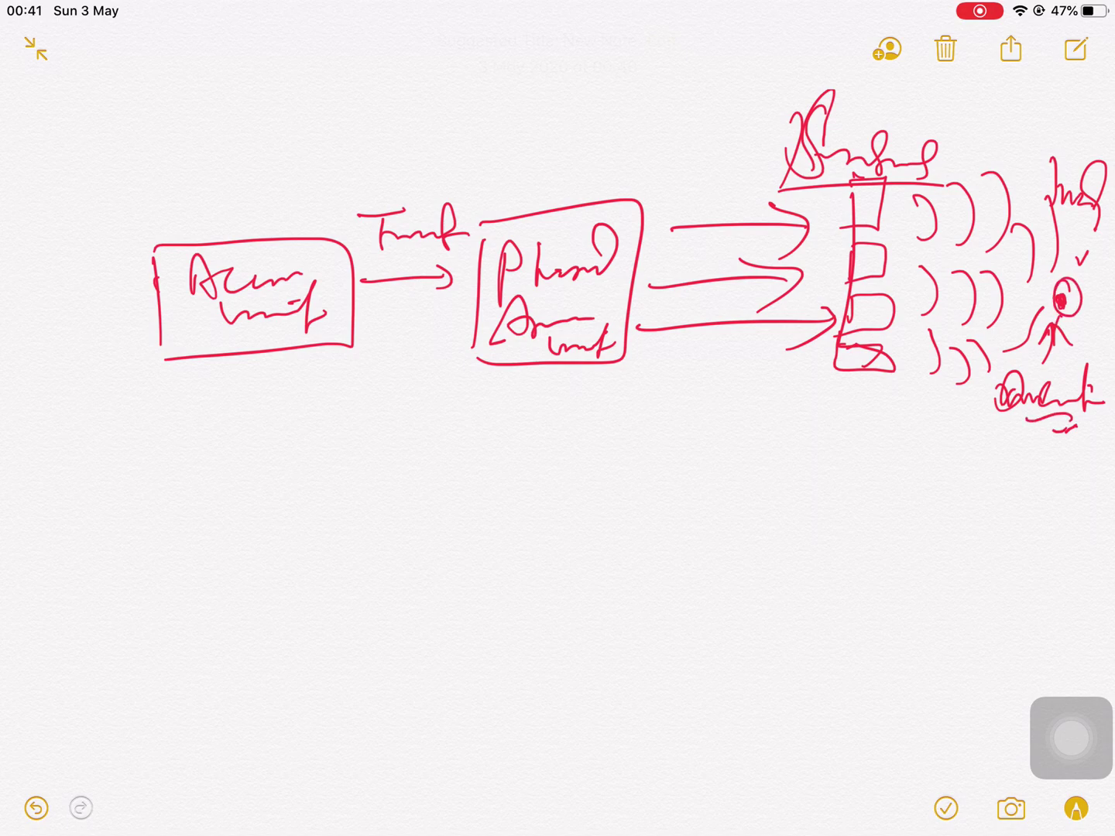
# Write and circle the 'Emitting' label below the middle box, then exit markup
pyautogui.moveTo(507, 453)
pyautogui.mouseDown()
pyautogui.moveTo(522, 459)
pyautogui.moveTo(491, 490)
pyautogui.moveTo(600, 450)
pyautogui.moveTo(601, 422)
pyautogui.mouseUp()
pyautogui.moveTo(615, 409); pyautogui.dragTo(622, 449)
pyautogui.moveTo(635, 413)
pyautogui.mouseDown()
pyautogui.moveTo(648, 450)
pyautogui.moveTo(713, 442)
pyautogui.moveTo(727, 467)
pyautogui.mouseUp()
pyautogui.moveTo(581, 493); pyautogui.dragTo(726, 474)
pyautogui.moveTo(616, 504); pyautogui.dragTo(749, 480)
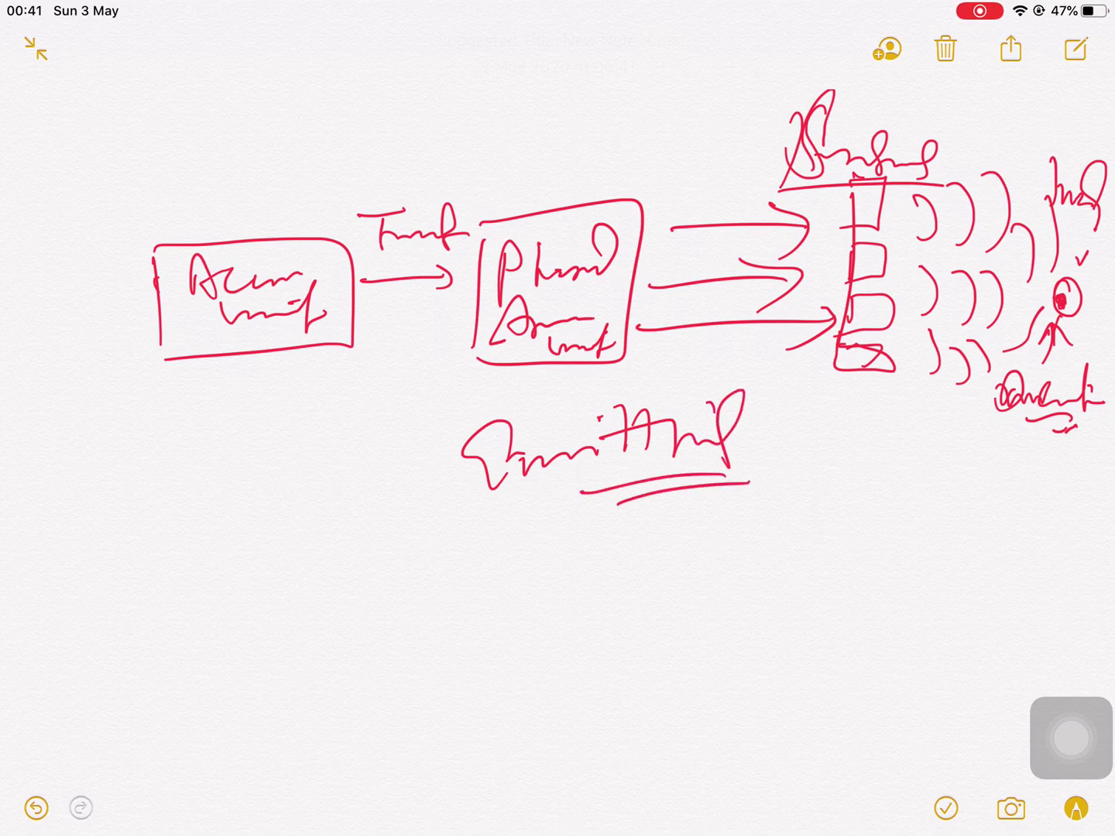
pyautogui.click(780, 441)
pyautogui.moveTo(707, 368)
pyautogui.mouseDown()
pyautogui.moveTo(783, 391)
pyautogui.moveTo(818, 455)
pyautogui.mouseUp()
pyautogui.moveTo(834, 437); pyautogui.dragTo(851, 402)
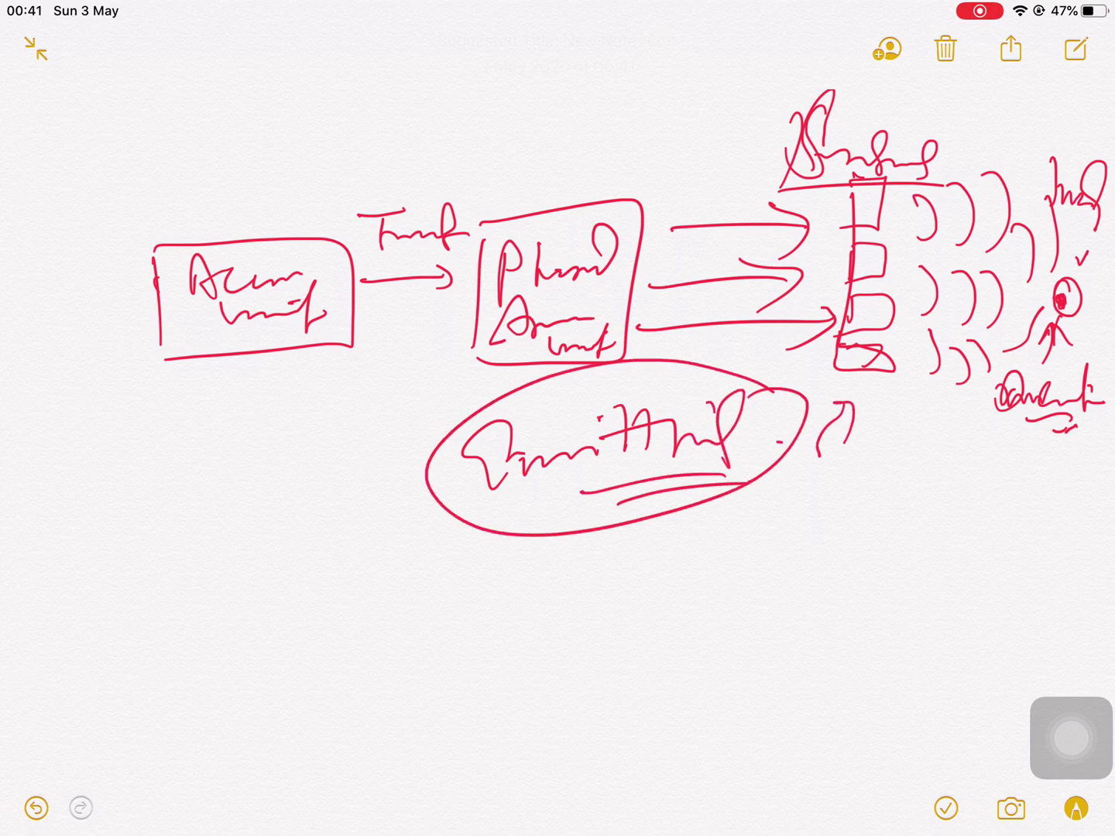
pyautogui.click(1076, 809)
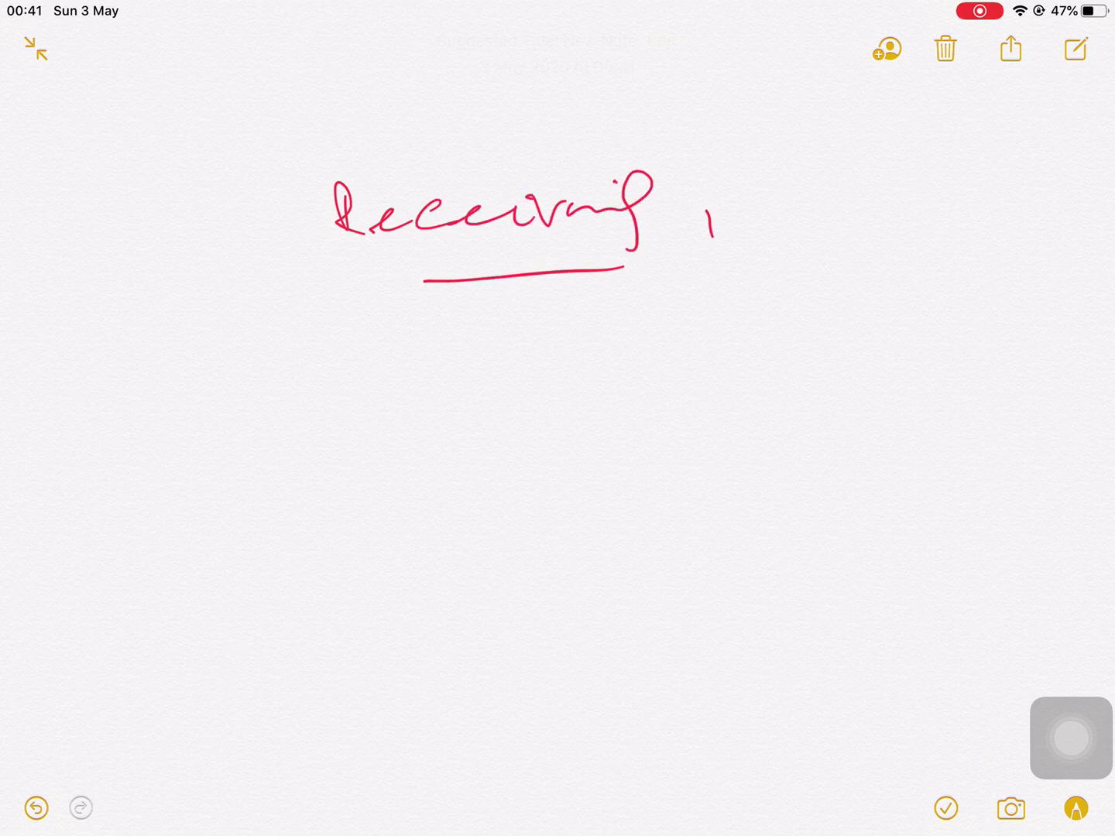
# Complete and underline the 'Receiving Beam' title, then draw the labelled Accumulation unit box
pyautogui.moveTo(714, 174)
pyautogui.mouseDown()
pyautogui.moveTo(775, 222)
pyautogui.moveTo(904, 208)
pyautogui.mouseUp()
pyautogui.moveTo(827, 248); pyautogui.dragTo(902, 239)
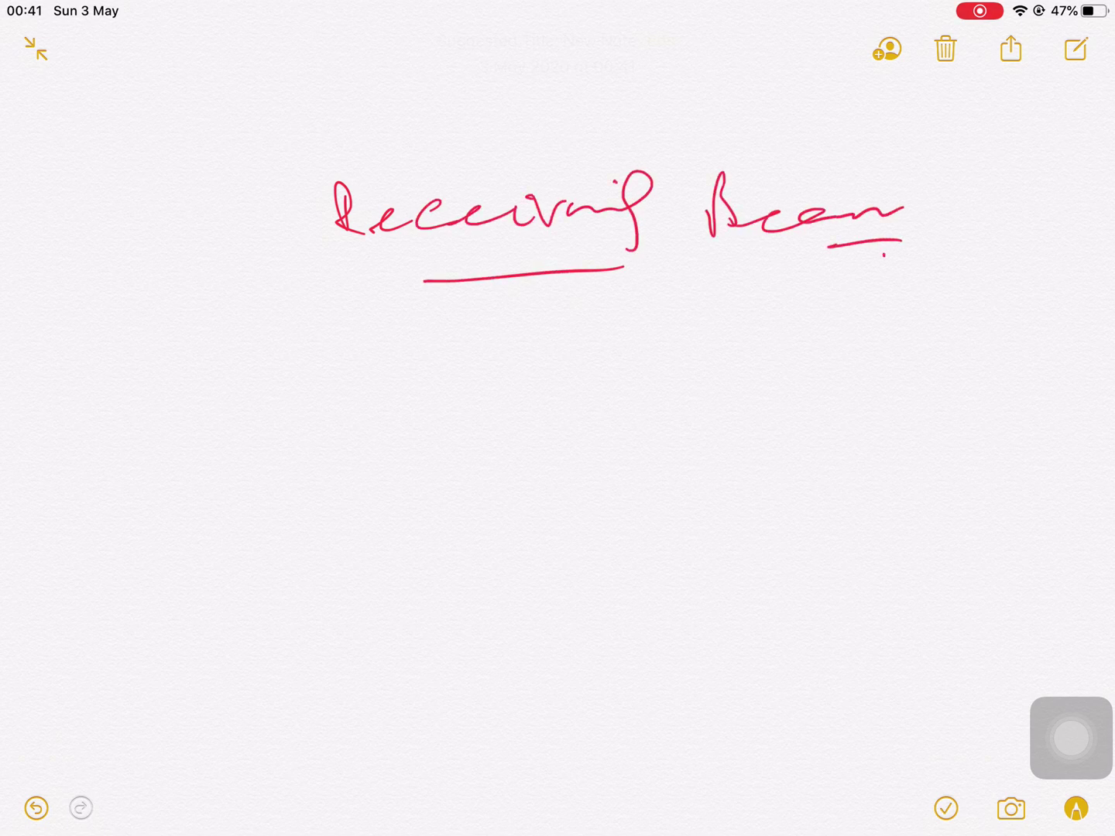
pyautogui.moveTo(118, 392); pyautogui.dragTo(108, 488)
pyautogui.moveTo(122, 380)
pyautogui.mouseDown()
pyautogui.moveTo(370, 379)
pyautogui.moveTo(114, 497)
pyautogui.mouseUp()
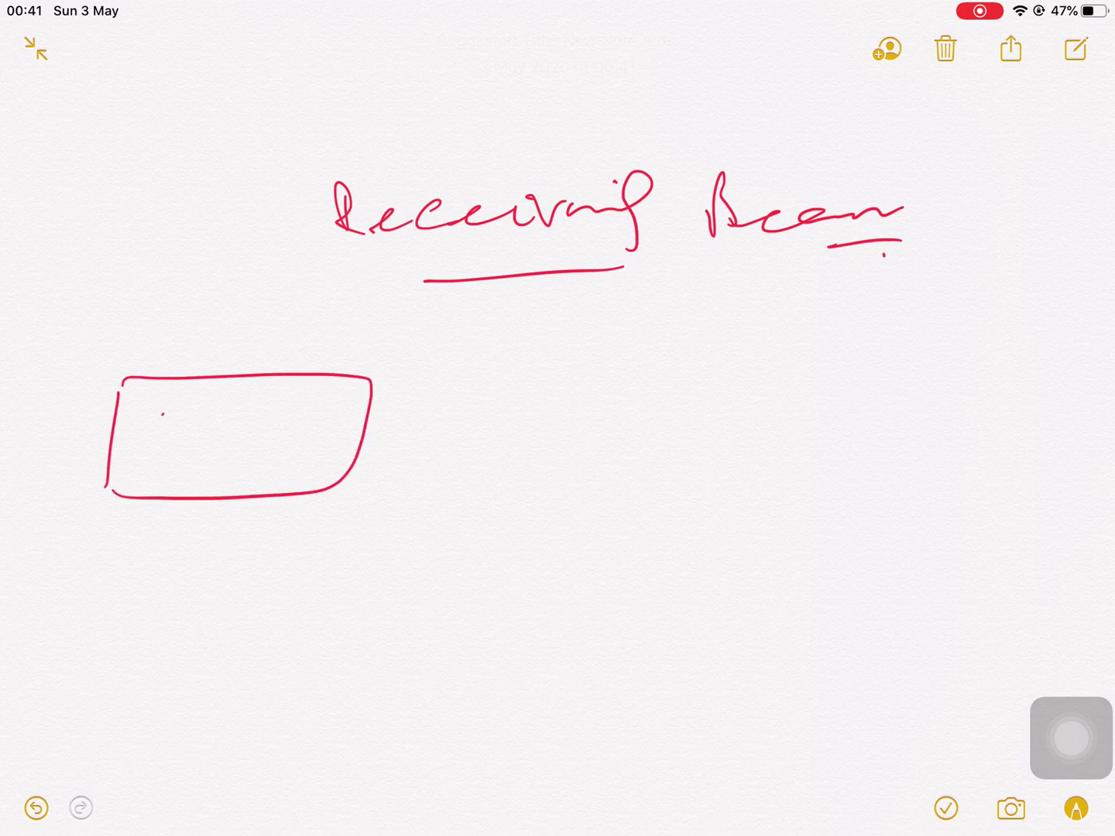
pyautogui.moveTo(155, 449)
pyautogui.mouseDown()
pyautogui.moveTo(225, 444)
pyautogui.moveTo(225, 466)
pyautogui.moveTo(276, 435)
pyautogui.moveTo(314, 445)
pyautogui.moveTo(341, 420)
pyautogui.moveTo(366, 418)
pyautogui.moveTo(206, 484)
pyautogui.moveTo(233, 470)
pyautogui.mouseUp()
pyautogui.moveTo(234, 477)
pyautogui.mouseDown()
pyautogui.moveTo(272, 460)
pyautogui.moveTo(277, 493)
pyautogui.mouseUp()
# Draw an arrow with a signal pulse into the accumulation box, plus the labelled second unit box
pyautogui.moveTo(372, 431); pyautogui.dragTo(505, 423)
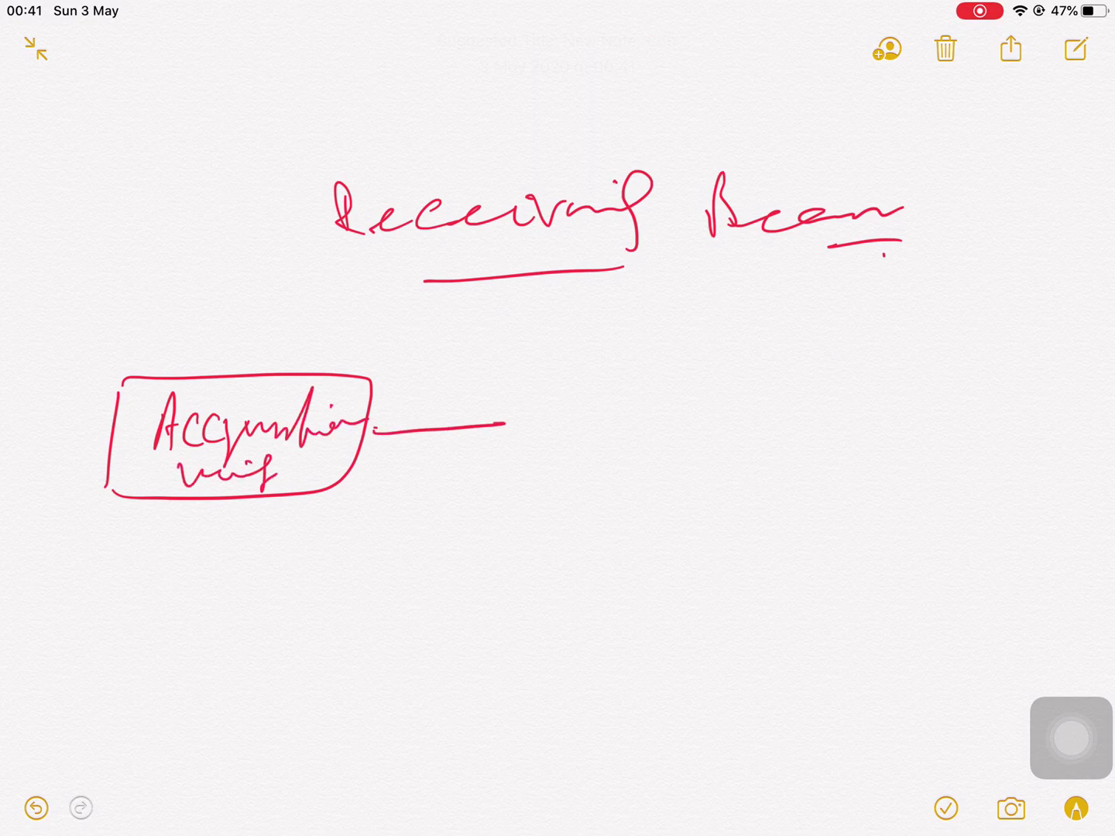
pyautogui.moveTo(391, 406); pyautogui.dragTo(398, 465)
pyautogui.moveTo(502, 389)
pyautogui.mouseDown()
pyautogui.moveTo(436, 374)
pyautogui.moveTo(391, 384)
pyautogui.mouseUp()
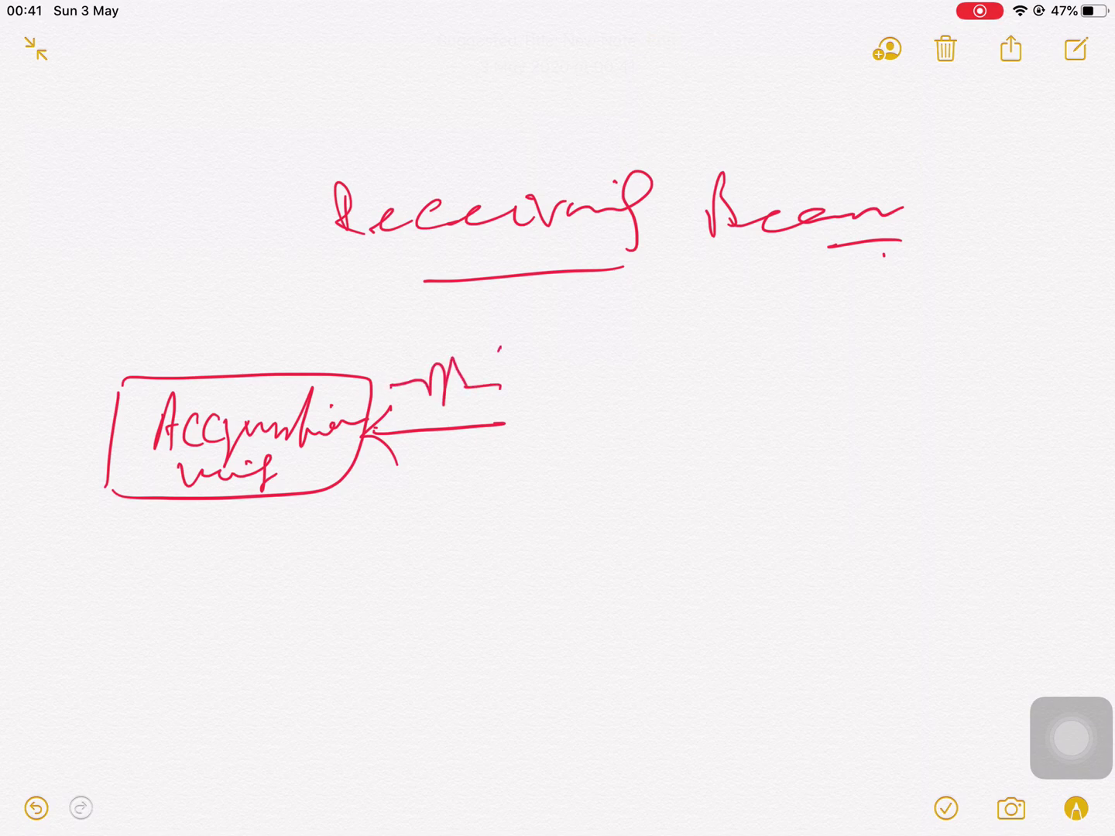
pyautogui.moveTo(507, 359); pyautogui.dragTo(507, 500)
pyautogui.moveTo(511, 350)
pyautogui.mouseDown()
pyautogui.moveTo(655, 349)
pyautogui.moveTo(523, 497)
pyautogui.mouseUp()
pyautogui.moveTo(542, 374)
pyautogui.mouseDown()
pyautogui.moveTo(562, 401)
pyautogui.moveTo(594, 402)
pyautogui.moveTo(648, 375)
pyautogui.mouseUp()
pyautogui.moveTo(531, 432)
pyautogui.mouseDown()
pyautogui.moveTo(598, 436)
pyautogui.moveTo(596, 467)
pyautogui.mouseUp()
pyautogui.moveTo(594, 446); pyautogui.dragTo(618, 448)
pyautogui.moveTo(584, 427); pyautogui.dragTo(587, 432)
# Draw and label the sensor column with four arrows pointing into the second box
pyautogui.moveTo(804, 356); pyautogui.dragTo(805, 386)
pyautogui.moveTo(804, 416); pyautogui.dragTo(801, 436)
pyautogui.moveTo(800, 453); pyautogui.dragTo(789, 513)
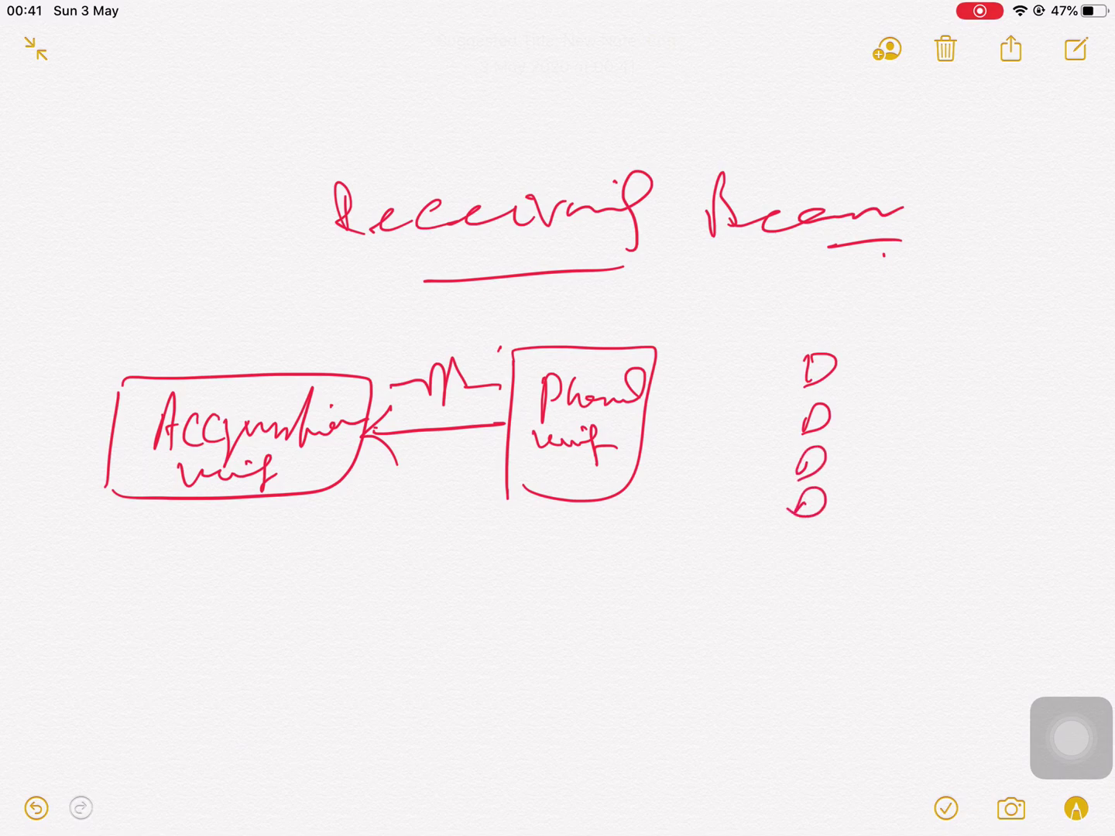
pyautogui.moveTo(774, 370)
pyautogui.mouseDown()
pyautogui.moveTo(702, 373)
pyautogui.moveTo(716, 396)
pyautogui.mouseUp()
pyautogui.moveTo(771, 417)
pyautogui.mouseDown()
pyautogui.moveTo(712, 419)
pyautogui.moveTo(721, 441)
pyautogui.mouseUp()
pyautogui.moveTo(742, 467)
pyautogui.mouseDown()
pyautogui.moveTo(678, 474)
pyautogui.moveTo(688, 486)
pyautogui.mouseUp()
pyautogui.moveTo(755, 503); pyautogui.dragTo(674, 506)
pyautogui.moveTo(736, 507); pyautogui.dragTo(677, 508)
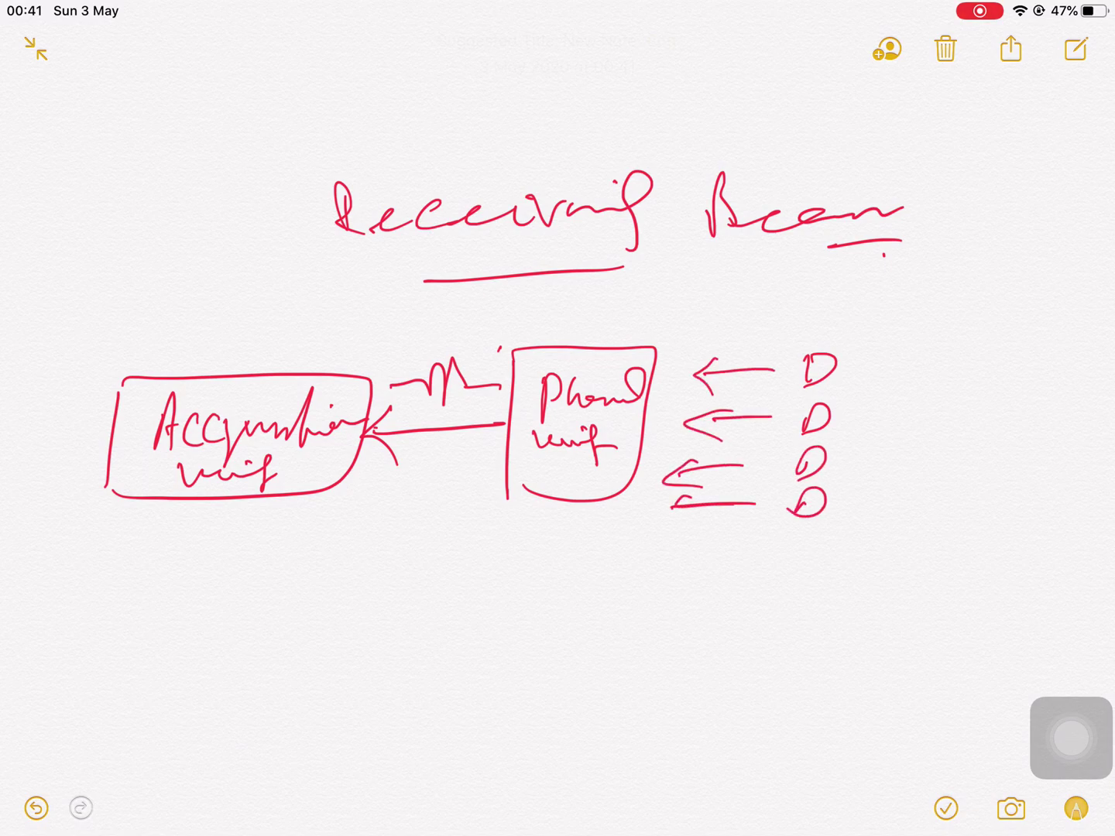
pyautogui.moveTo(795, 347)
pyautogui.mouseDown()
pyautogui.moveTo(801, 325)
pyautogui.moveTo(888, 340)
pyautogui.mouseUp()
# Write the 'Echo signal' label under the arrows and sketch a small pulse above them
pyautogui.moveTo(704, 519)
pyautogui.mouseDown()
pyautogui.moveTo(682, 560)
pyautogui.moveTo(703, 551)
pyautogui.mouseUp()
pyautogui.moveTo(726, 532)
pyautogui.mouseDown()
pyautogui.moveTo(727, 558)
pyautogui.moveTo(761, 542)
pyautogui.mouseUp()
pyautogui.moveTo(715, 572); pyautogui.dragTo(733, 563)
pyautogui.moveTo(673, 523)
pyautogui.mouseDown()
pyautogui.moveTo(662, 606)
pyautogui.moveTo(720, 564)
pyautogui.mouseUp()
pyautogui.moveTo(697, 636)
pyautogui.mouseDown()
pyautogui.moveTo(724, 594)
pyautogui.moveTo(745, 596)
pyautogui.mouseUp()
pyautogui.moveTo(662, 331); pyautogui.dragTo(763, 337)
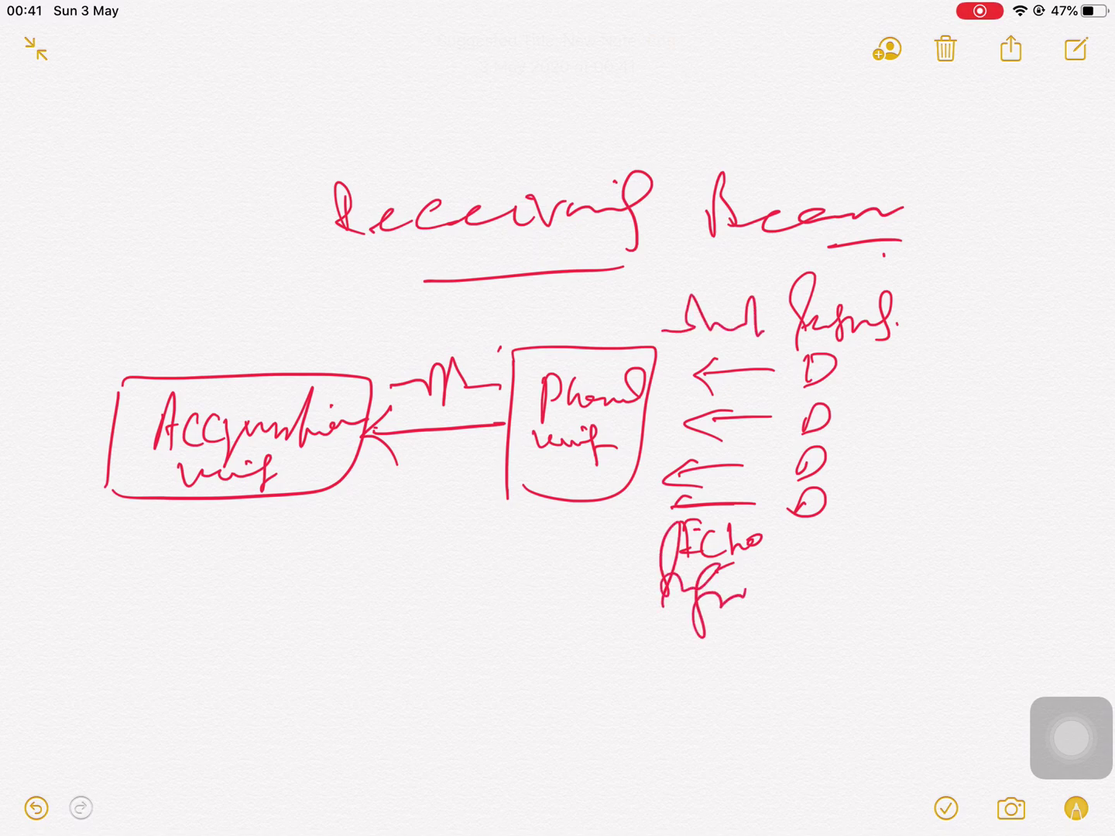
# Mark the defect, draw reflected arcs labelled 'Reflected Wave front', and exit Markup
pyautogui.moveTo(992, 418)
pyautogui.mouseDown()
pyautogui.moveTo(979, 507)
pyautogui.moveTo(1026, 493)
pyautogui.moveTo(1079, 503)
pyautogui.mouseUp()
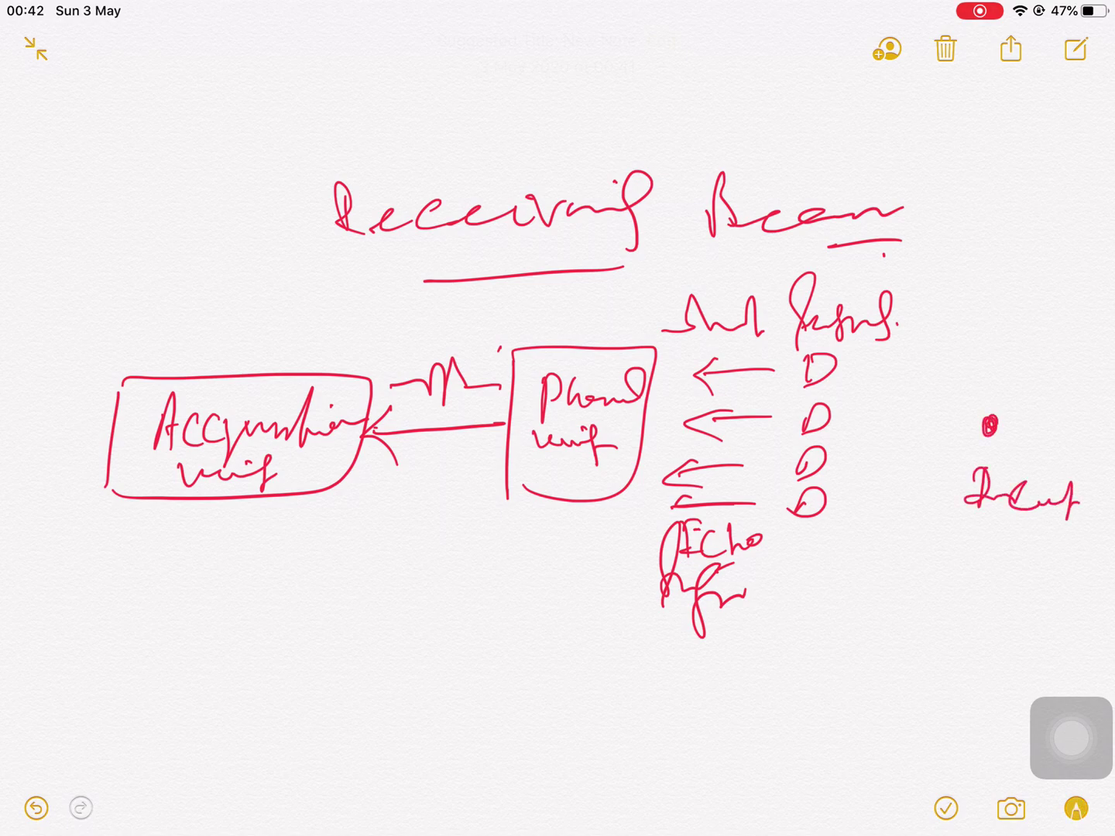
pyautogui.moveTo(990, 392); pyautogui.dragTo(955, 485)
pyautogui.moveTo(988, 366); pyautogui.dragTo(941, 500)
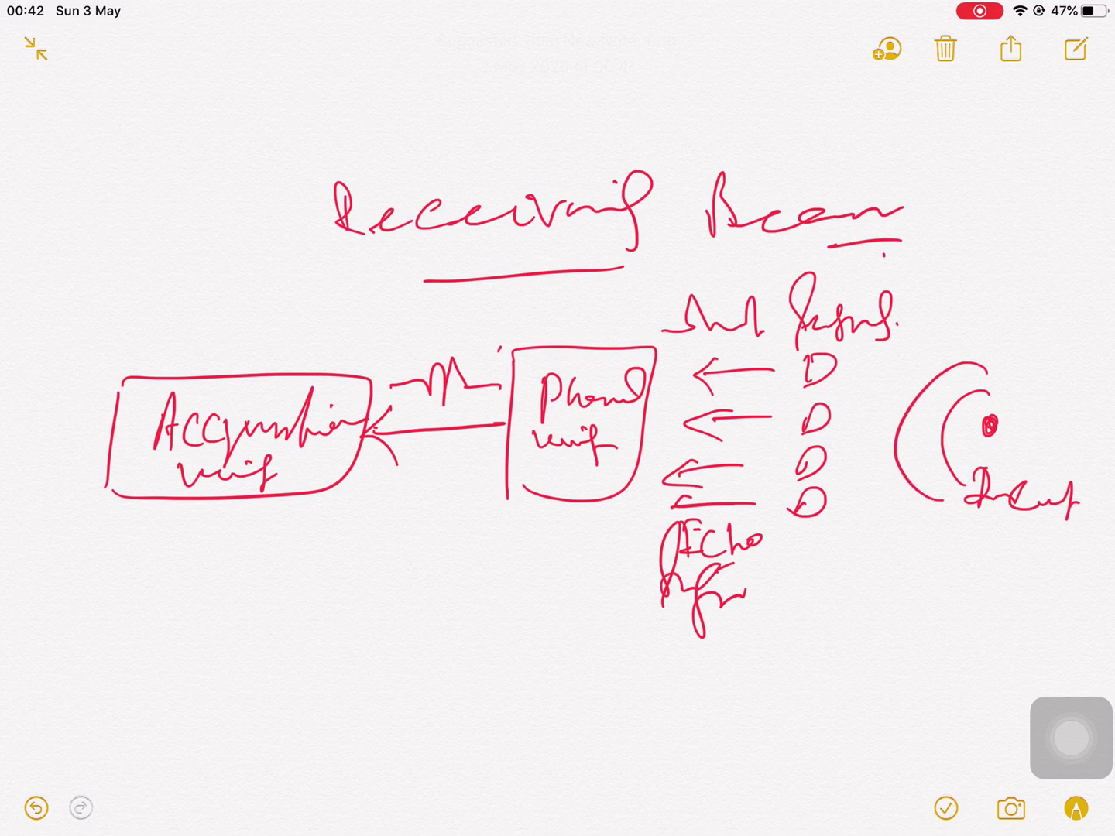
pyautogui.moveTo(962, 339)
pyautogui.mouseDown()
pyautogui.moveTo(906, 512)
pyautogui.moveTo(873, 526)
pyautogui.moveTo(899, 526)
pyautogui.moveTo(891, 601)
pyautogui.moveTo(917, 557)
pyautogui.moveTo(937, 550)
pyautogui.mouseUp()
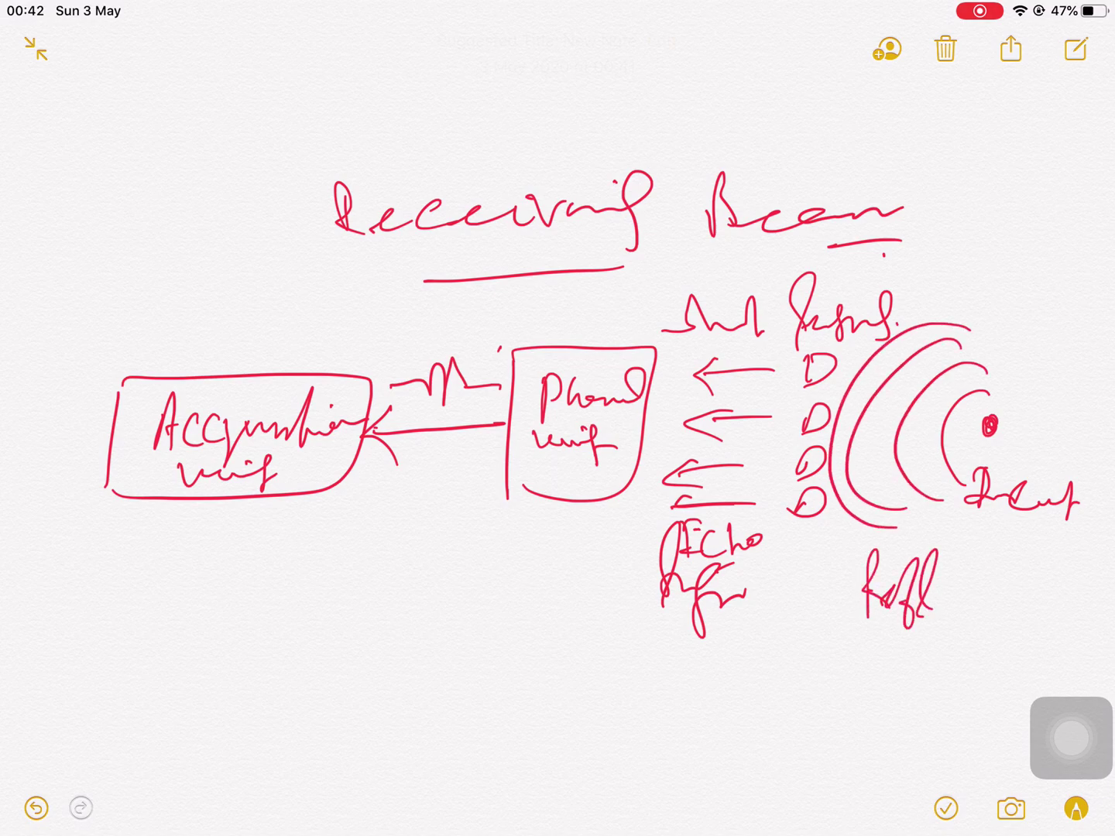
pyautogui.moveTo(935, 601)
pyautogui.mouseDown()
pyautogui.moveTo(1000, 563)
pyautogui.moveTo(1054, 604)
pyautogui.mouseUp()
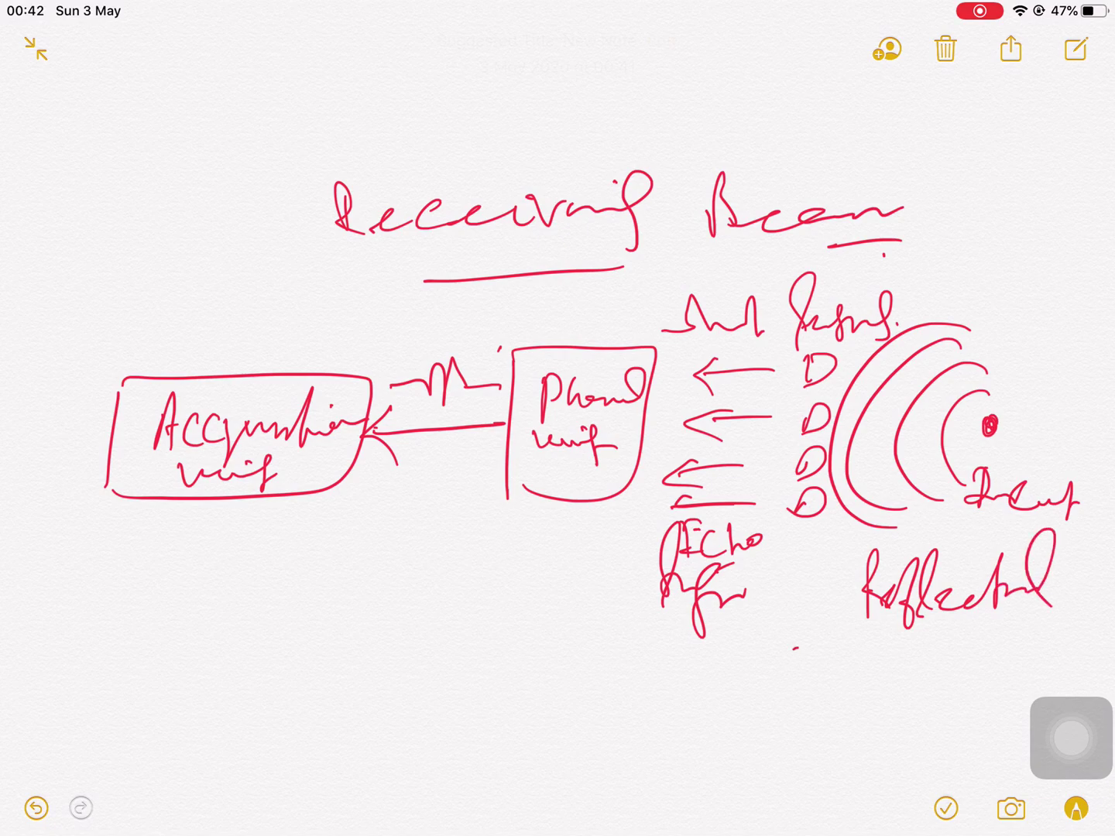
pyautogui.moveTo(790, 646); pyautogui.dragTo(947, 677)
pyautogui.moveTo(946, 653)
pyautogui.mouseDown()
pyautogui.moveTo(1020, 660)
pyautogui.moveTo(1031, 635)
pyautogui.mouseUp()
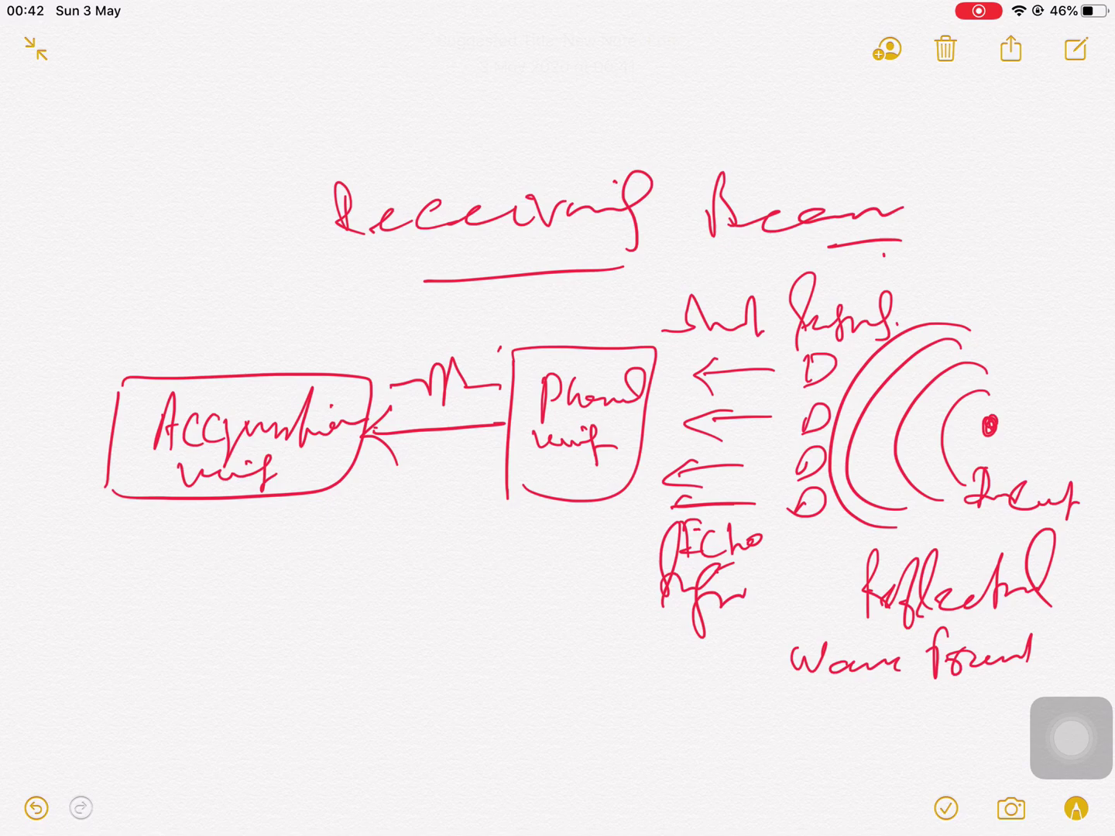
pyautogui.click(1077, 808)
# Enlarge the defect dot, circle 'Echo signal', and retrace the second unit box
pyautogui.click(1076, 809)
pyautogui.moveTo(992, 415)
pyautogui.mouseDown()
pyautogui.moveTo(999, 435)
pyautogui.moveTo(985, 437)
pyautogui.moveTo(863, 435)
pyautogui.moveTo(885, 460)
pyautogui.mouseUp()
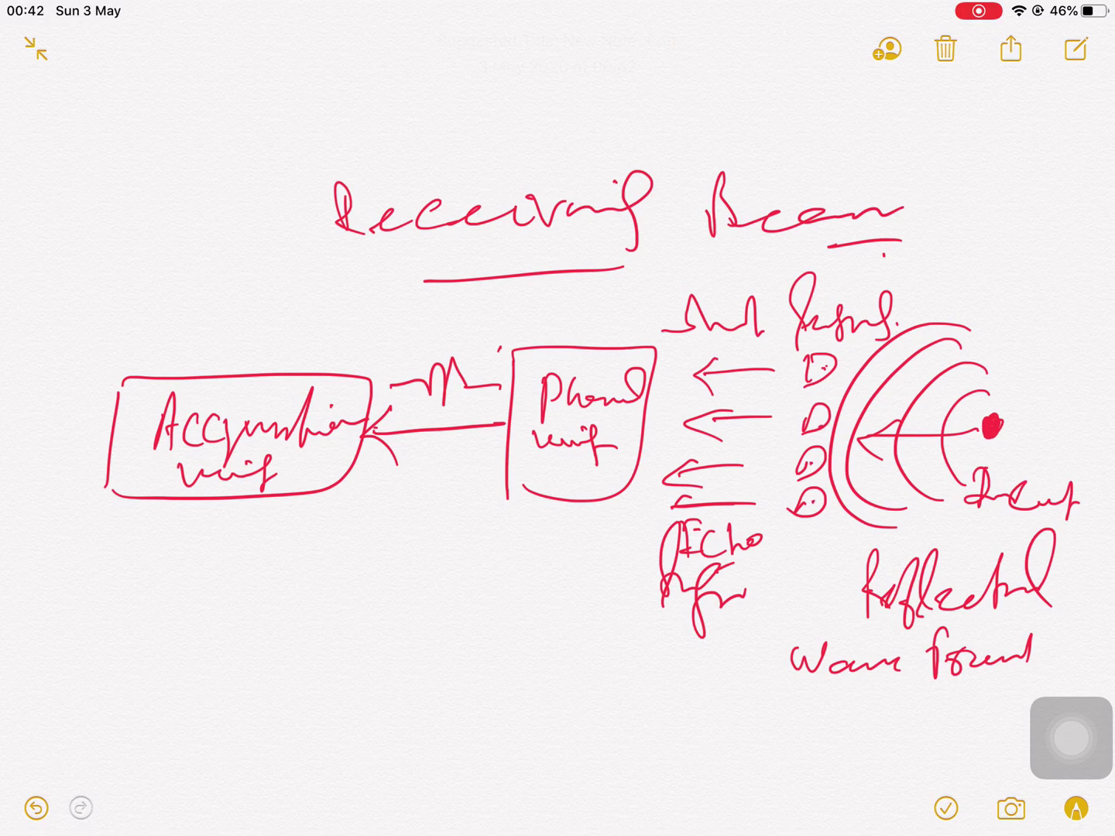
pyautogui.moveTo(760, 526); pyautogui.dragTo(771, 536)
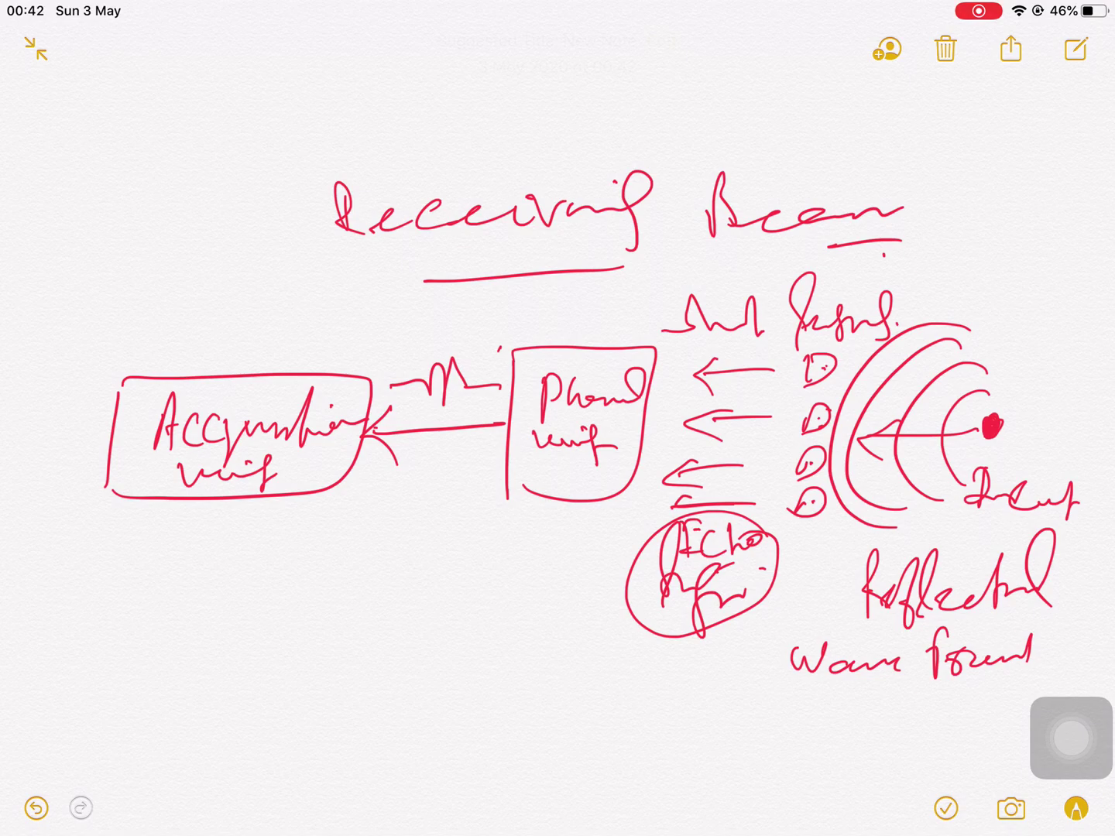
pyautogui.moveTo(523, 350)
pyautogui.mouseDown()
pyautogui.moveTo(646, 347)
pyautogui.moveTo(636, 467)
pyautogui.moveTo(533, 601)
pyautogui.mouseUp()
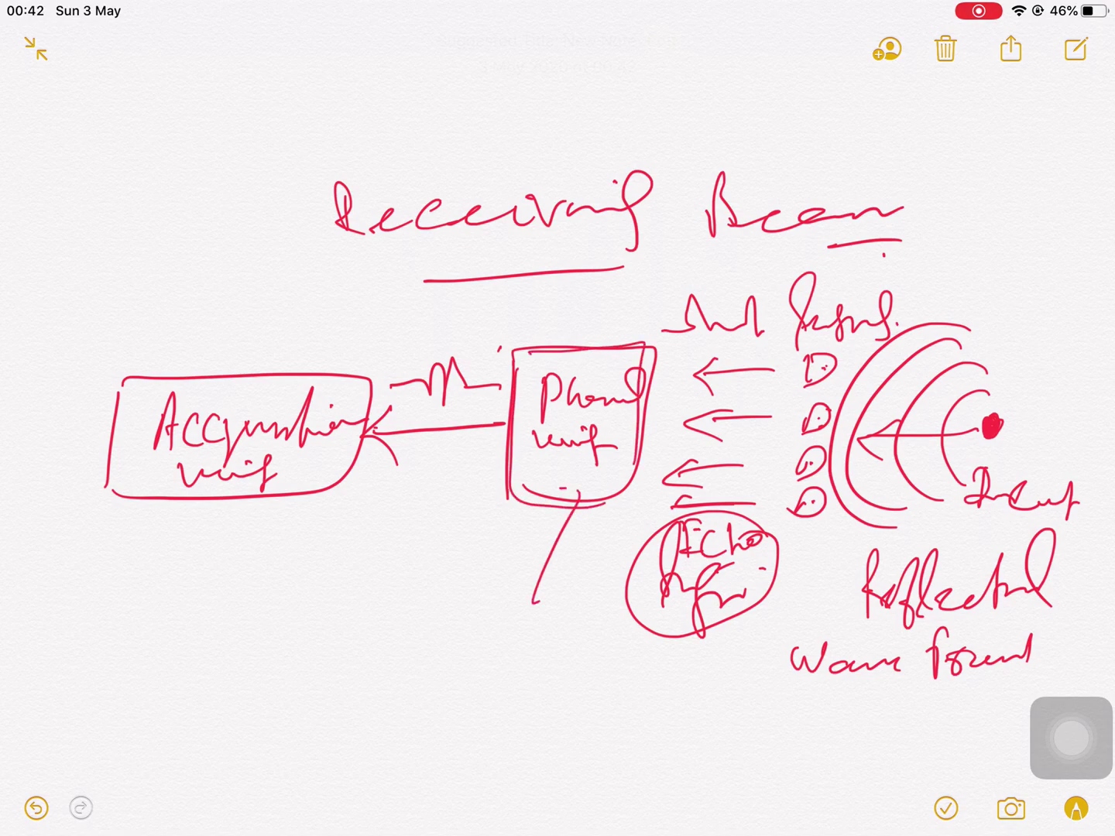
pyautogui.moveTo(566, 498); pyautogui.dragTo(598, 521)
# Retrace the accumulation box, add a checkmark below, and exit Markup
pyautogui.moveTo(366, 373); pyautogui.dragTo(116, 382)
pyautogui.moveTo(118, 410)
pyautogui.mouseDown()
pyautogui.moveTo(123, 470)
pyautogui.moveTo(328, 490)
pyautogui.mouseUp()
pyautogui.moveTo(357, 379); pyautogui.dragTo(349, 484)
pyautogui.moveTo(331, 653); pyautogui.dragTo(427, 594)
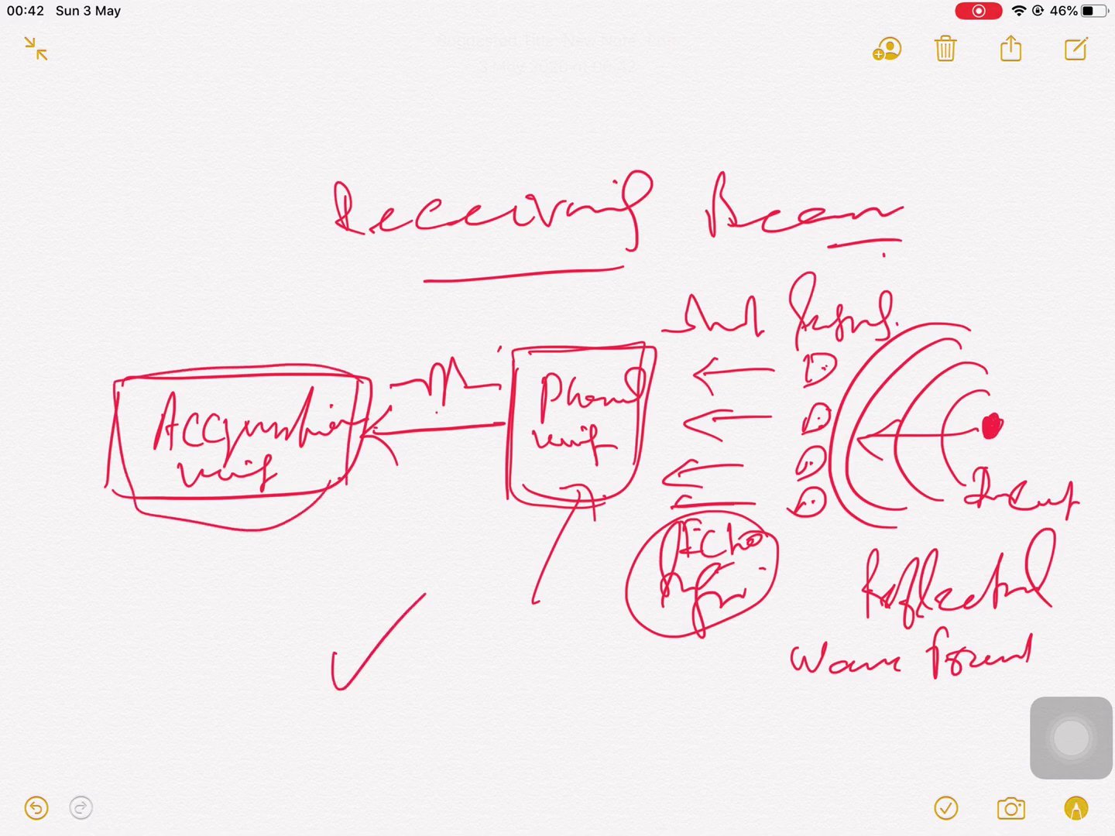
pyautogui.click(1076, 808)
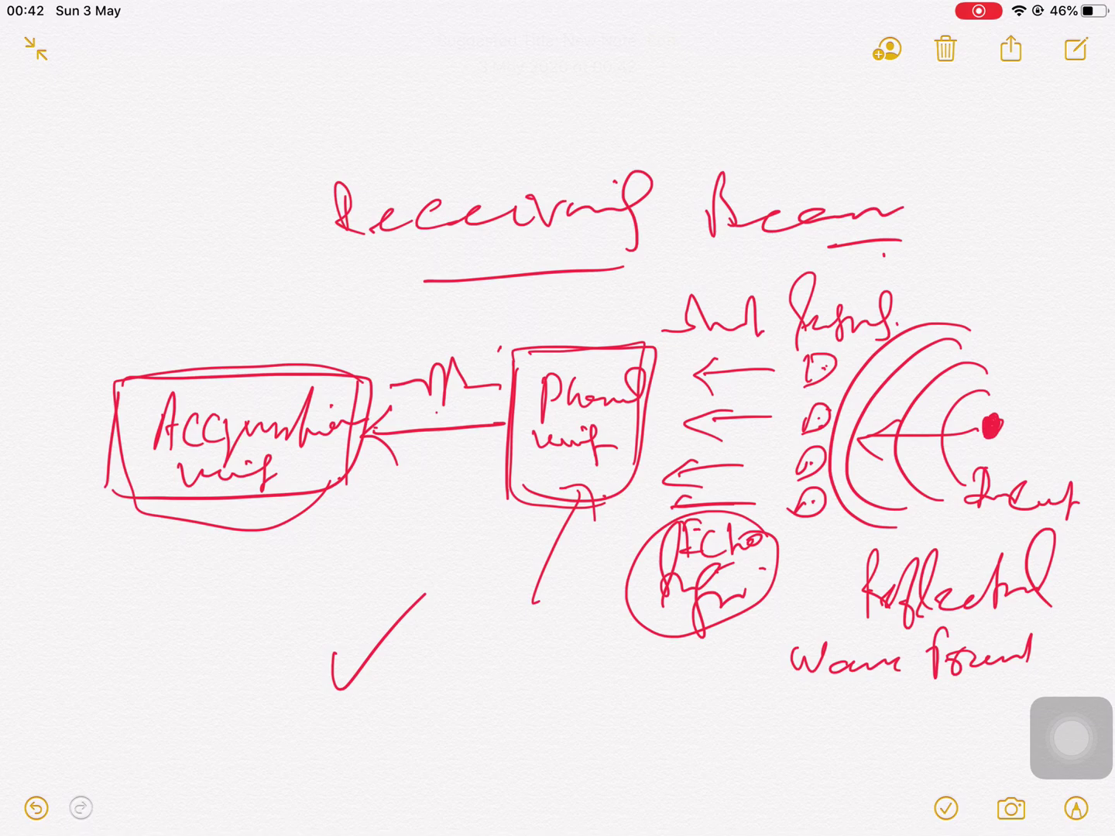